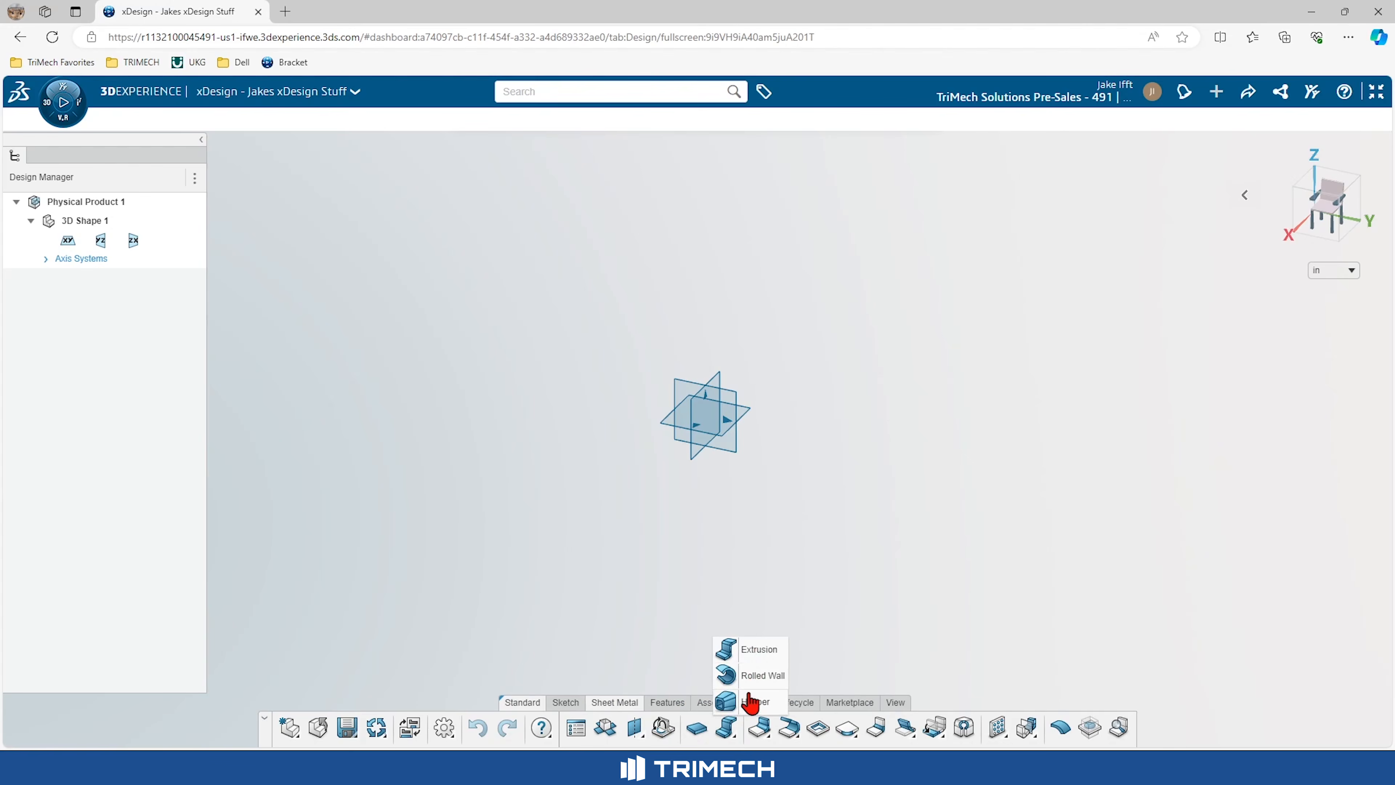
click(770, 740)
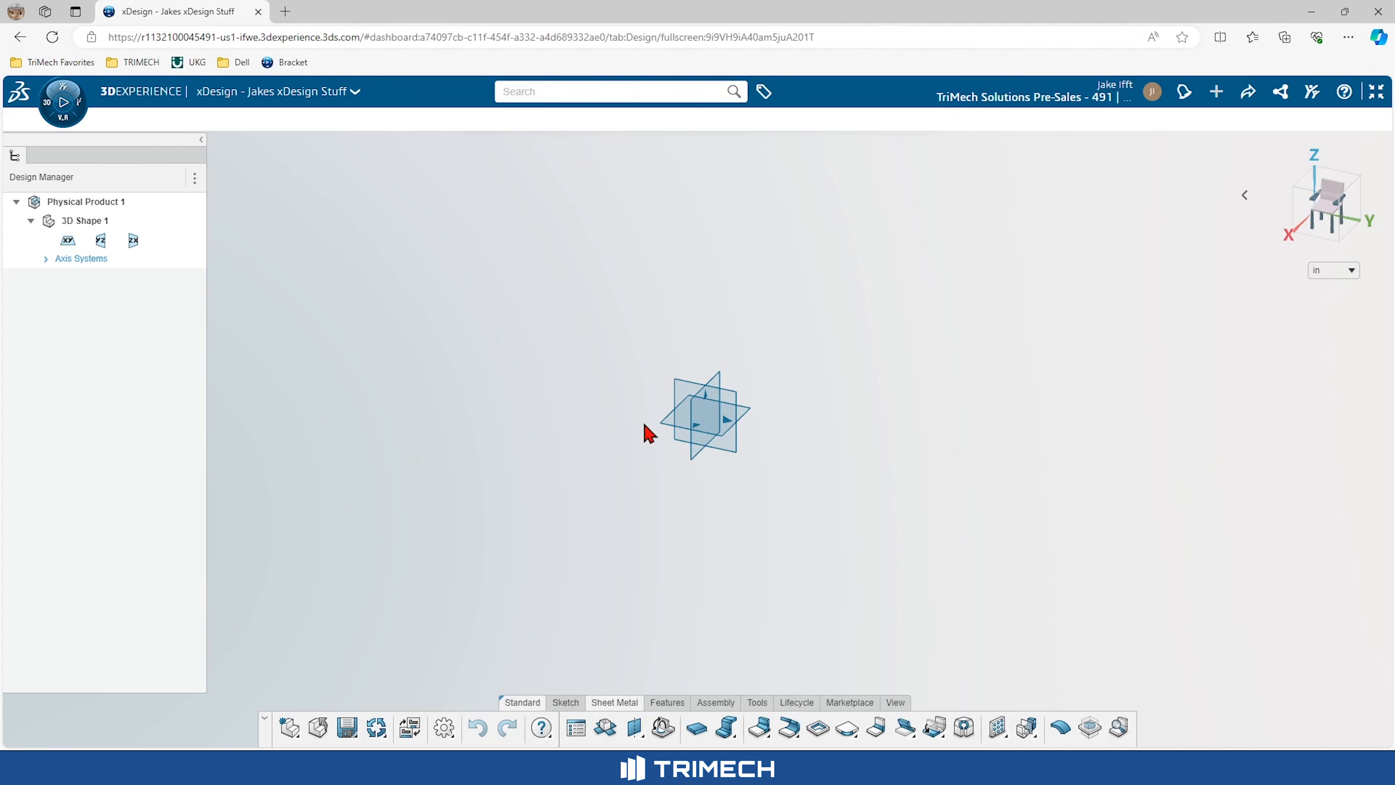
Step: On the YZ plane, sketch an open U-shaped profile from the origin, about 3.07 in wide with walls about 1.72 in high
click(682, 395)
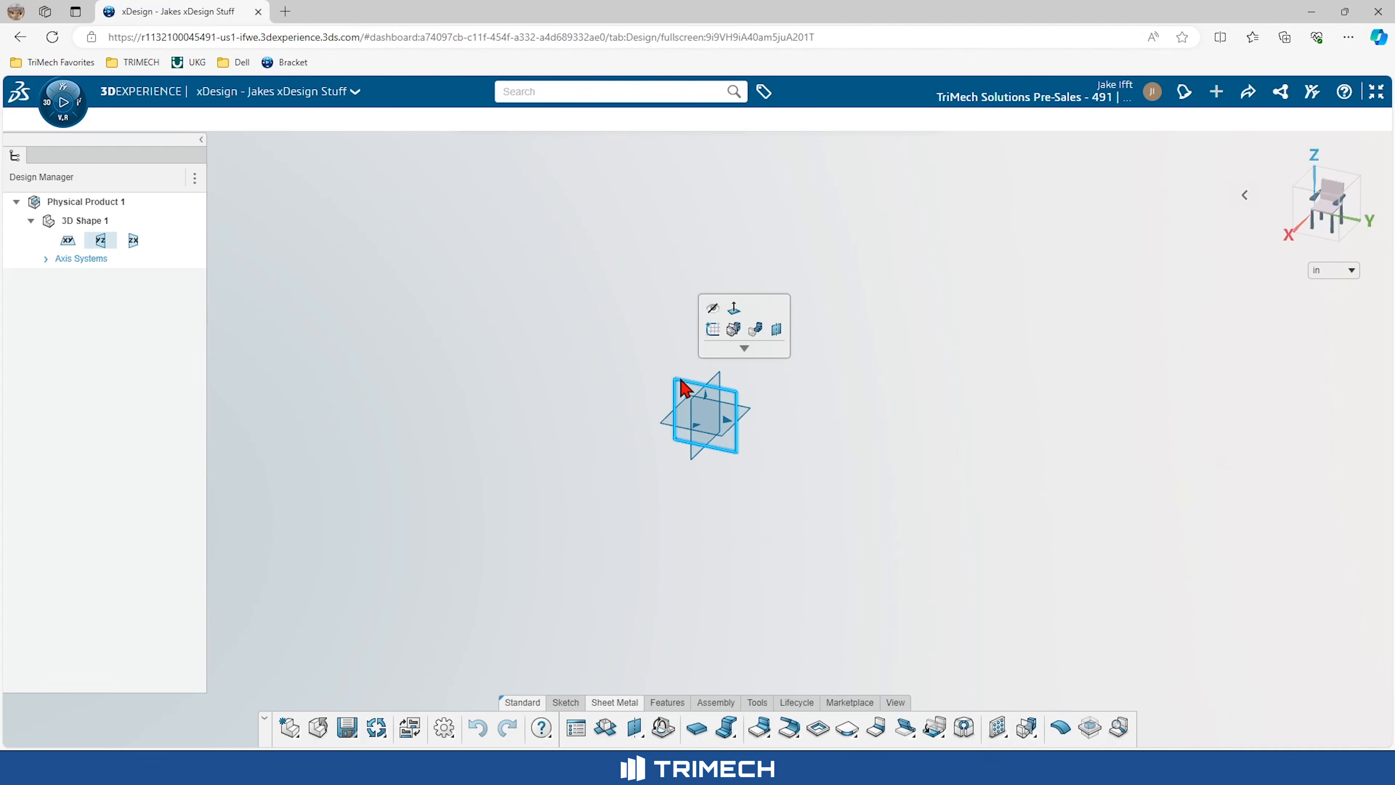
click(713, 328)
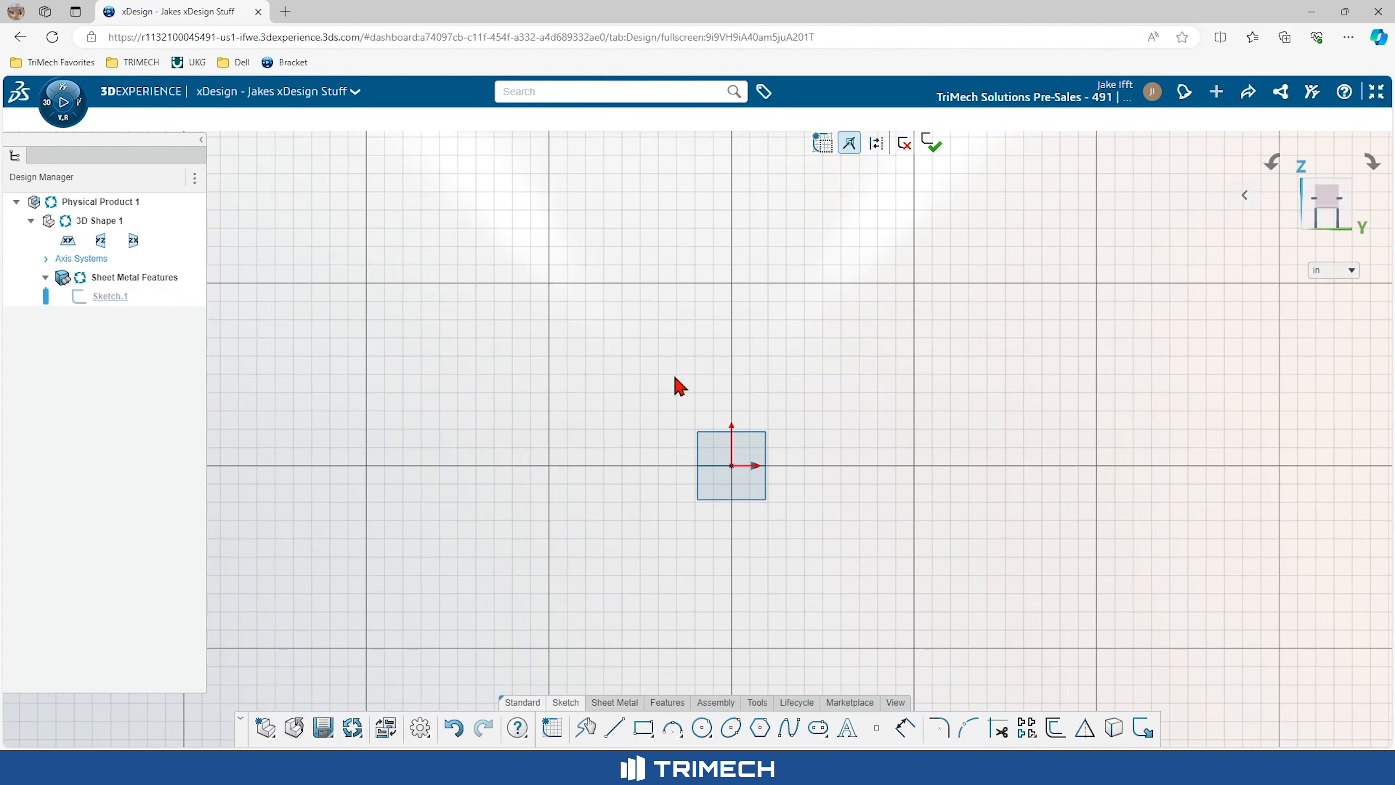
right_click(675, 378)
click(607, 387)
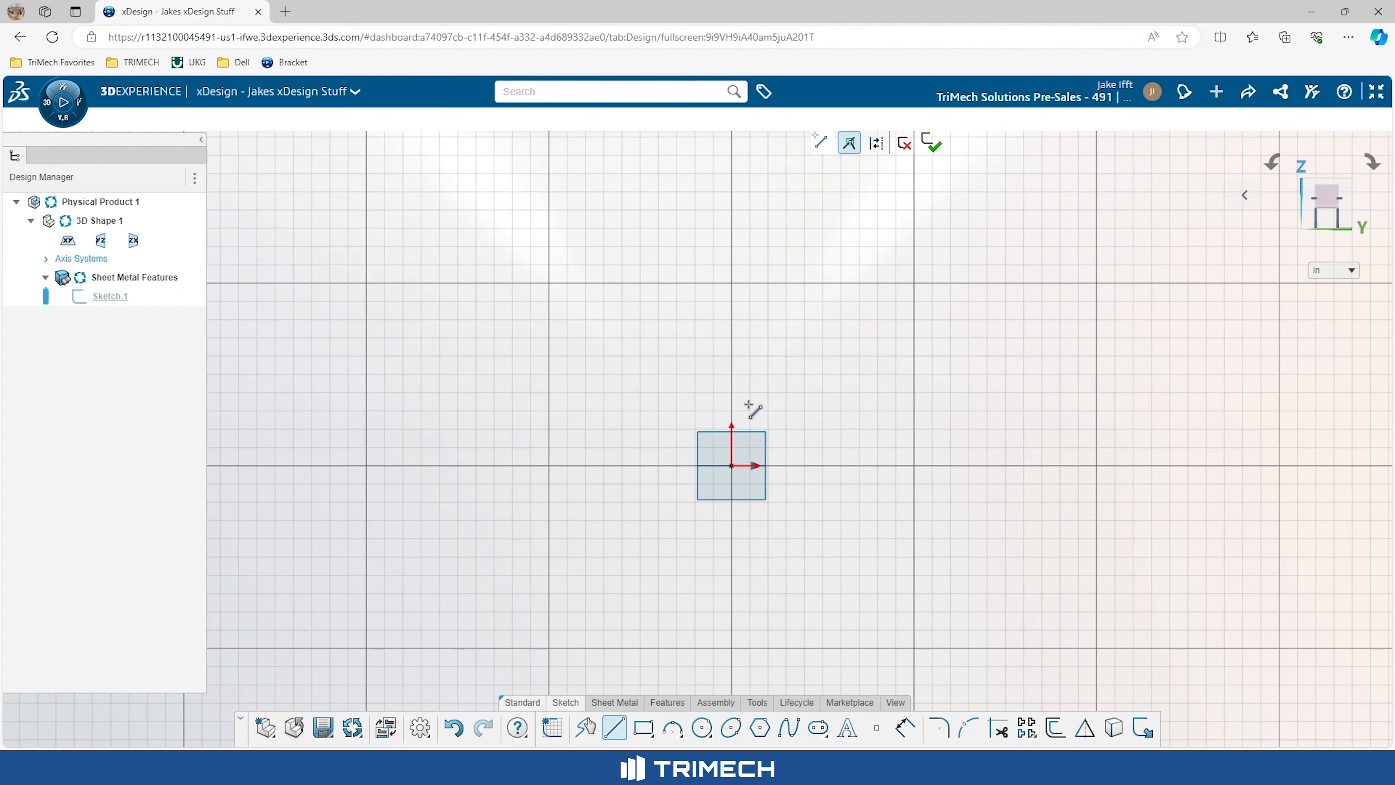
click(731, 387)
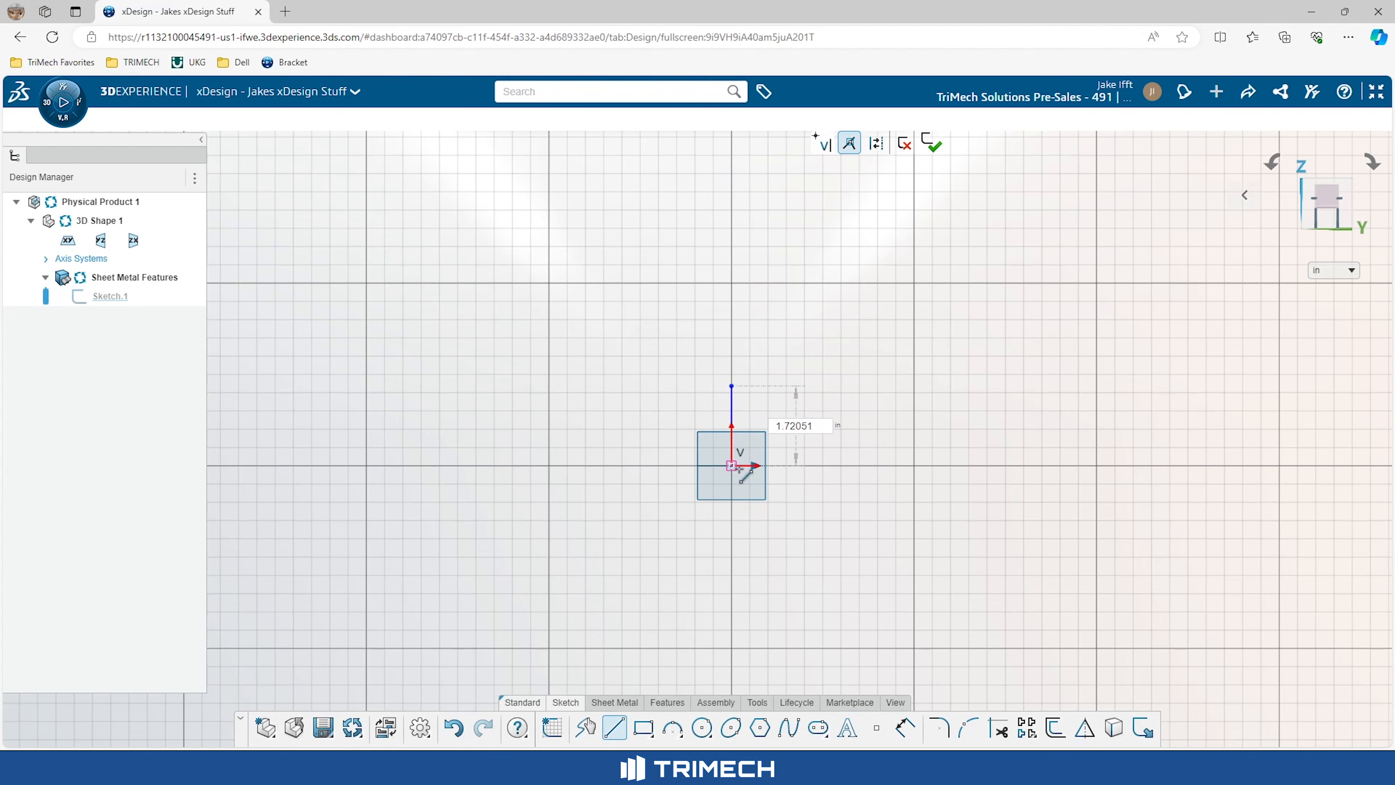
click(731, 465)
click(874, 466)
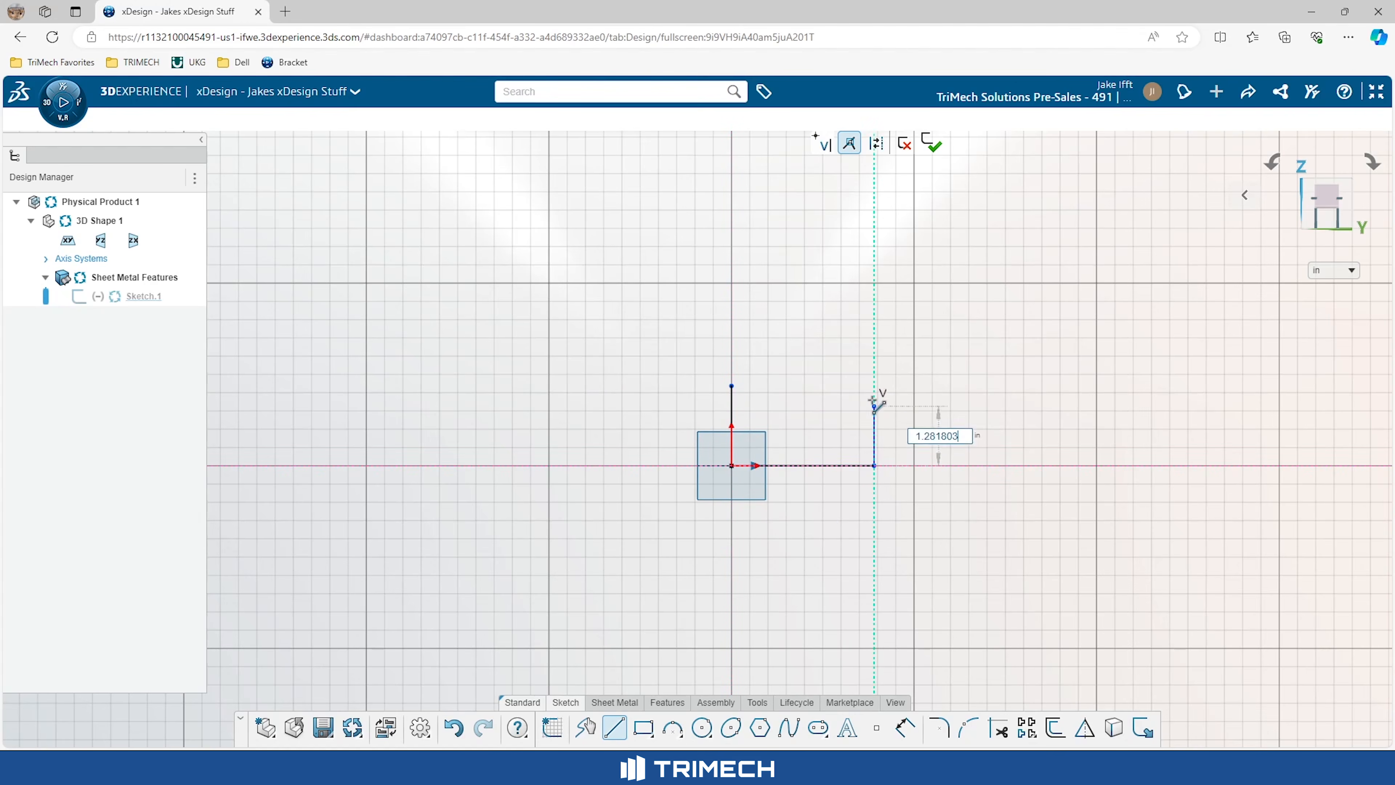
click(874, 386)
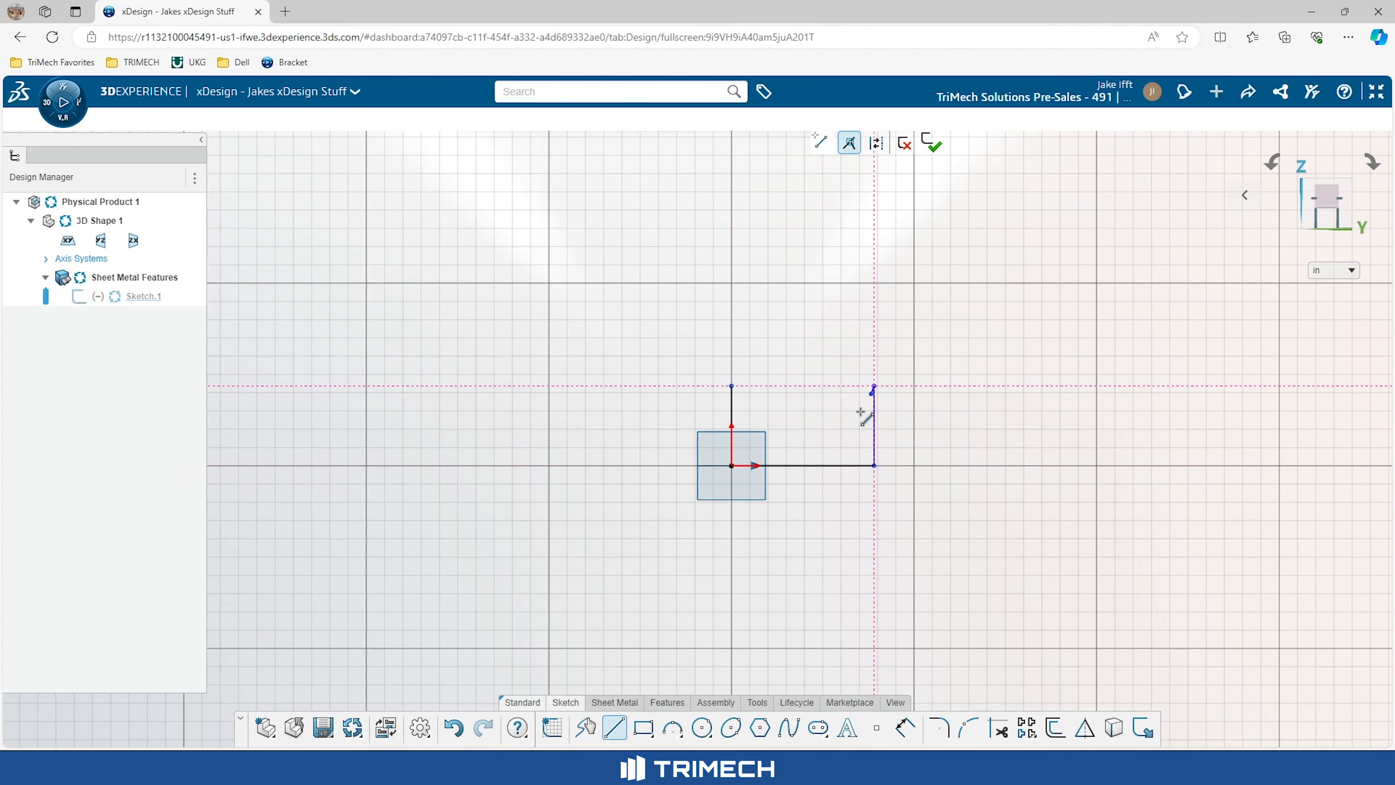
key(Escape)
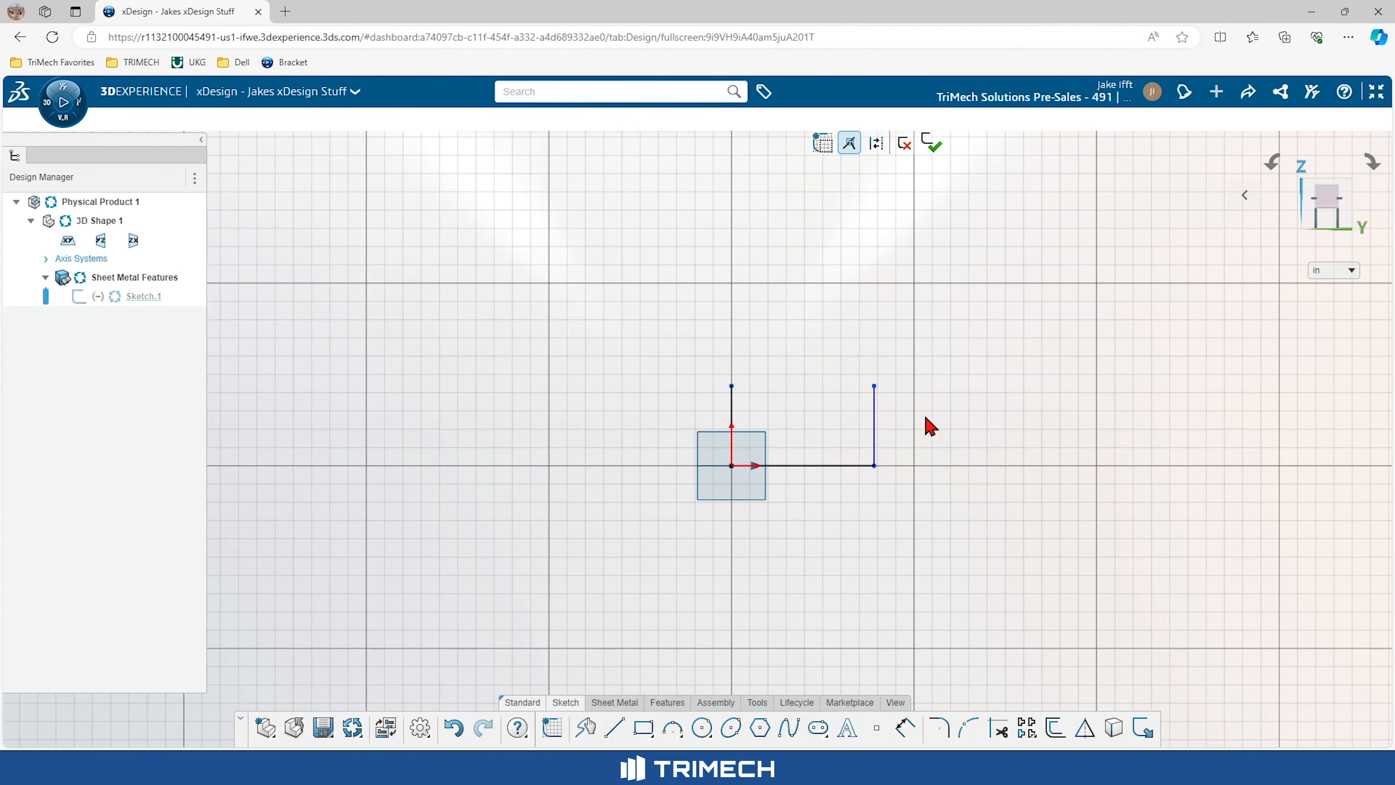
Step: Constrain the two vertical lines of the U profile to equal length
drag(927, 417, 652, 336)
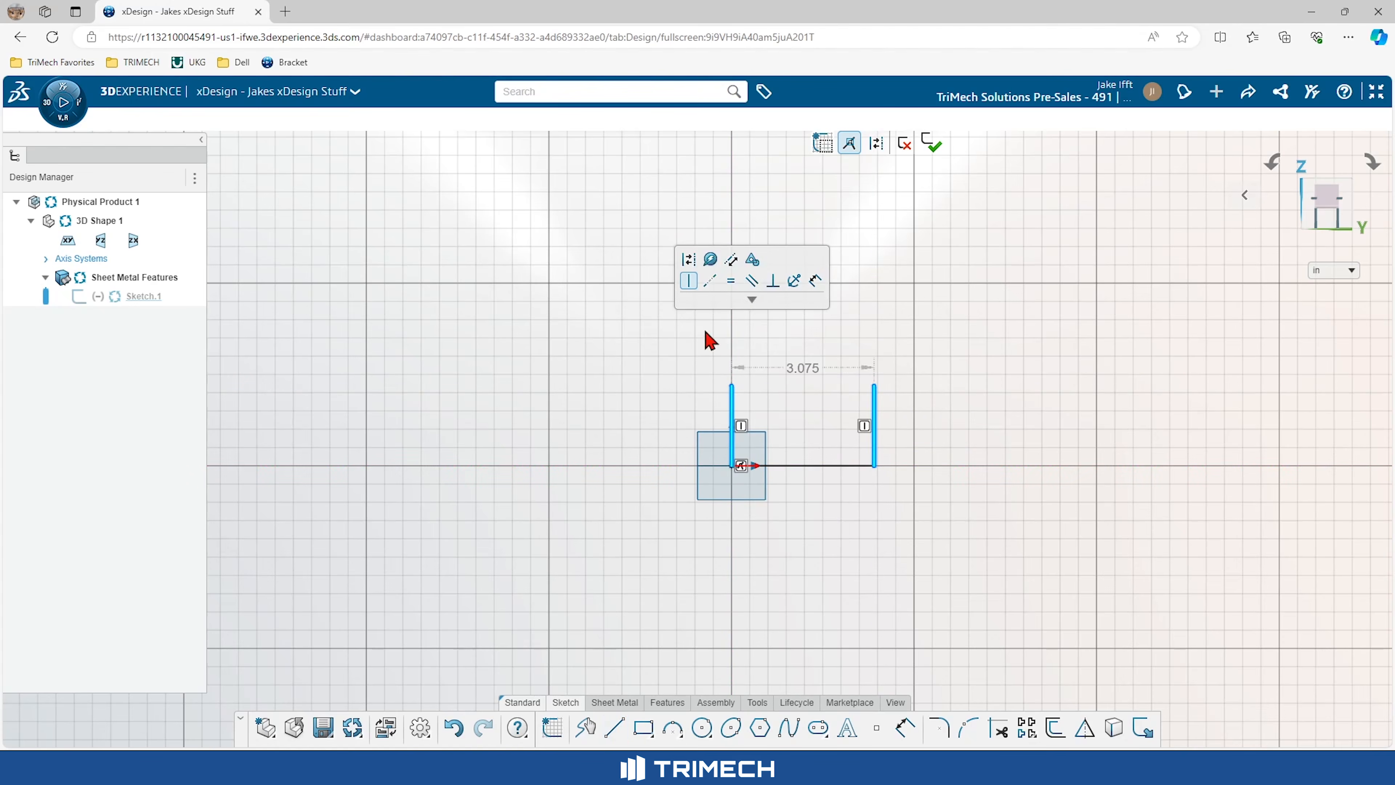
click(735, 282)
click(955, 417)
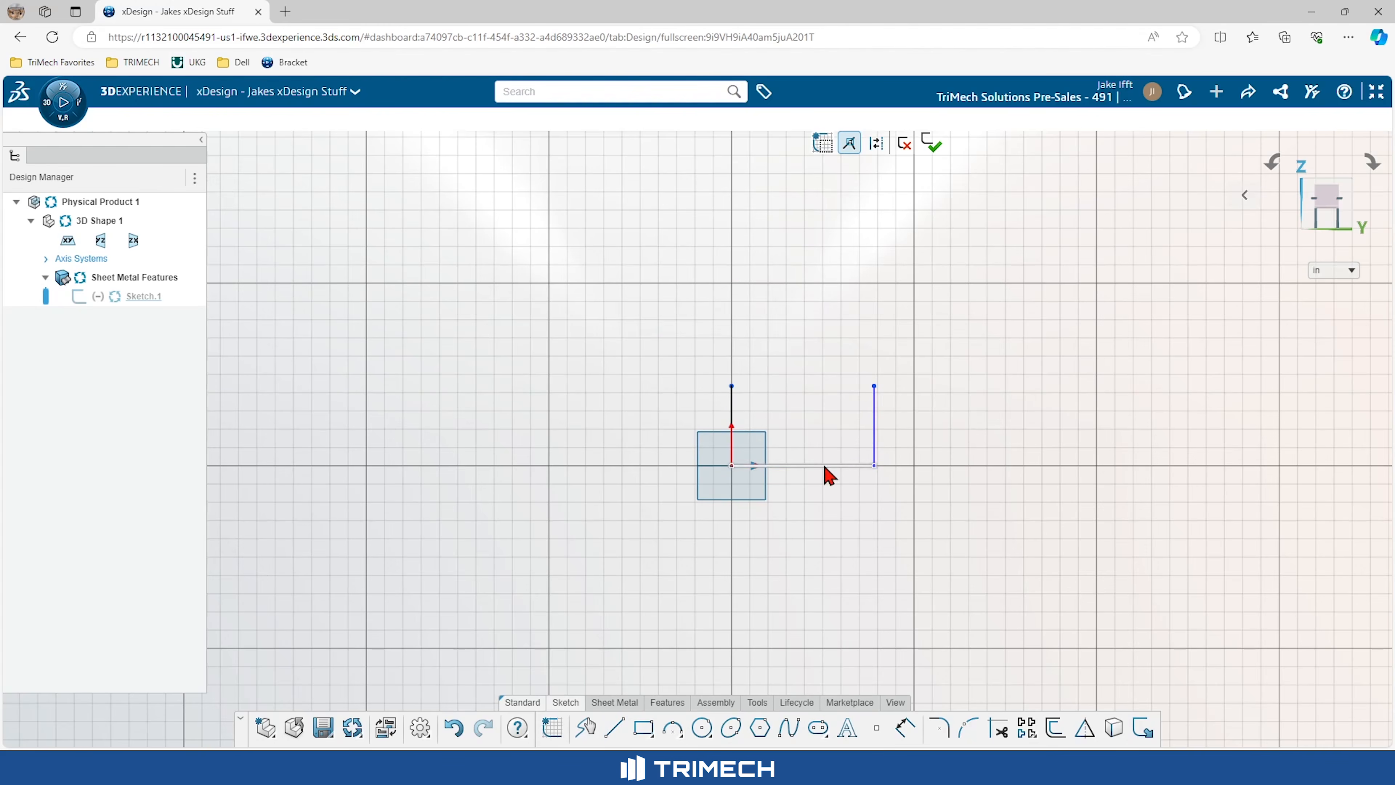
Step: Dimension the horizontal base line of the U profile to 5 in
click(824, 467)
click(811, 530)
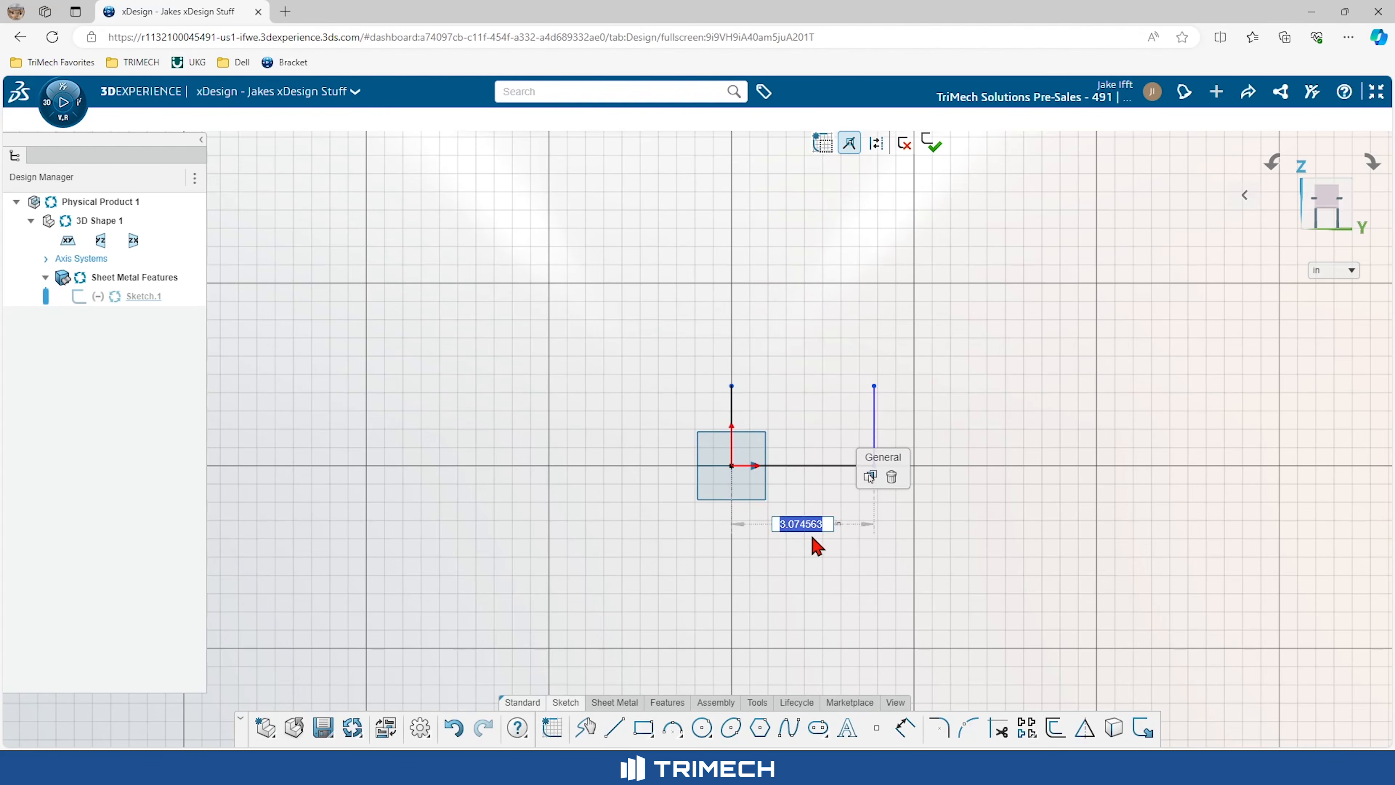
key(Return)
double_click(791, 529)
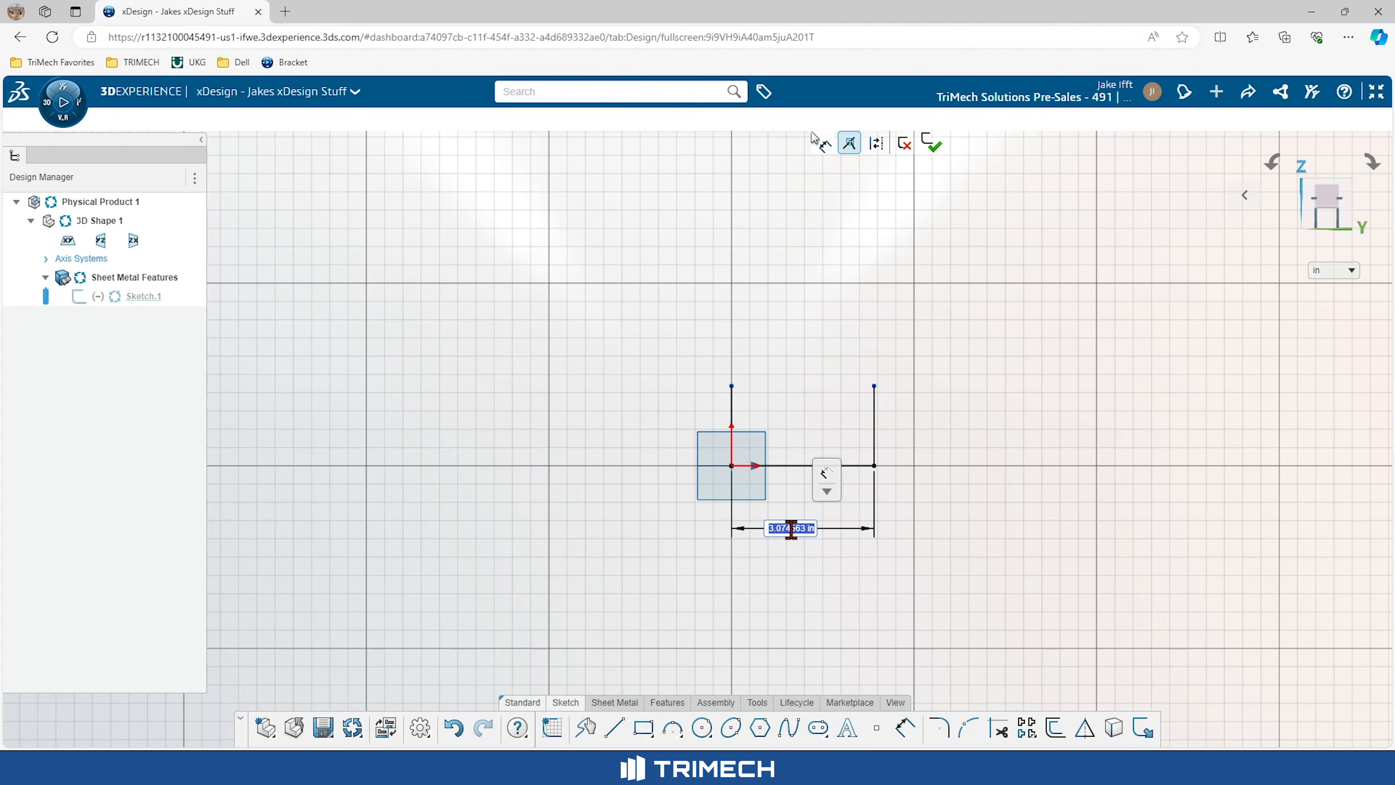
text(5)
key(Return)
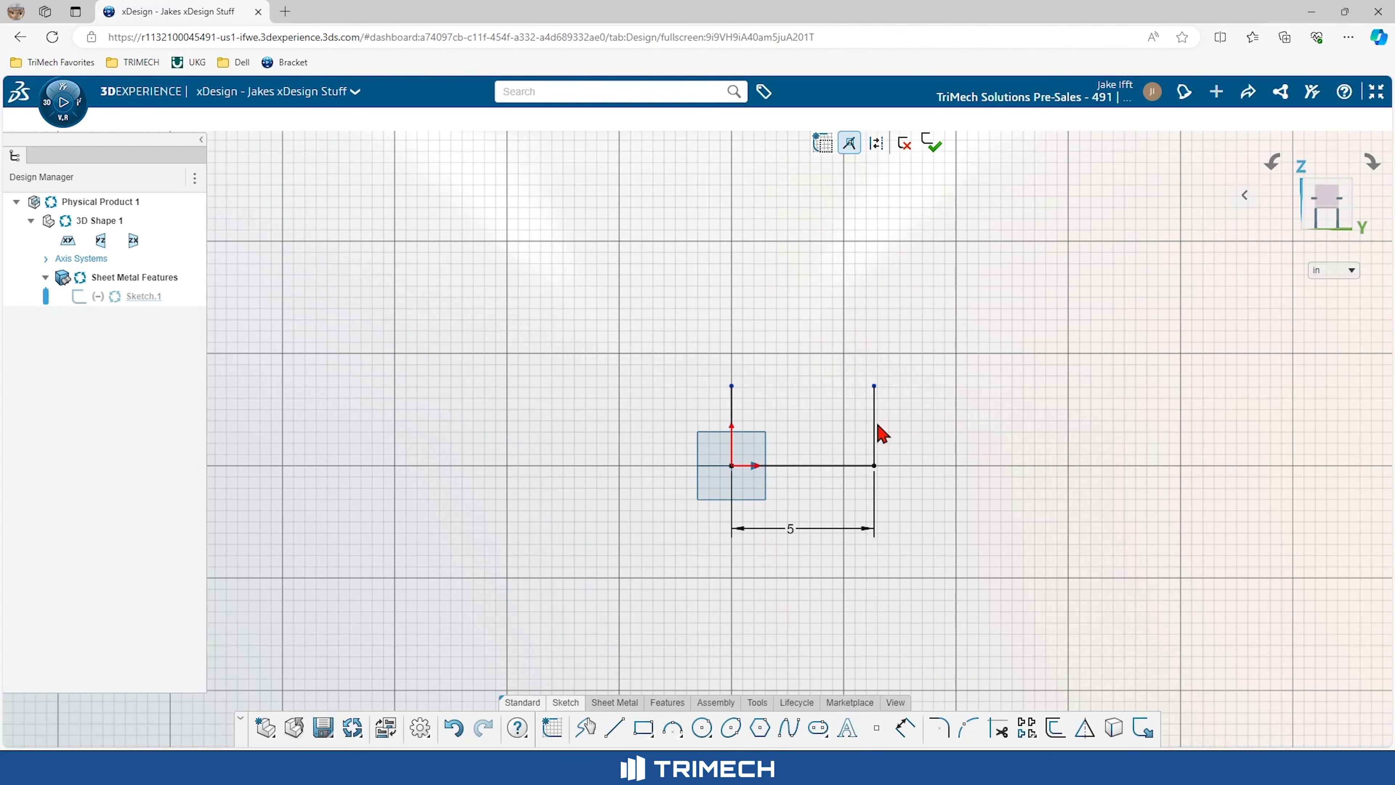
Step: Dimension the vertical line farther from the origin to 3 in
click(875, 431)
click(914, 435)
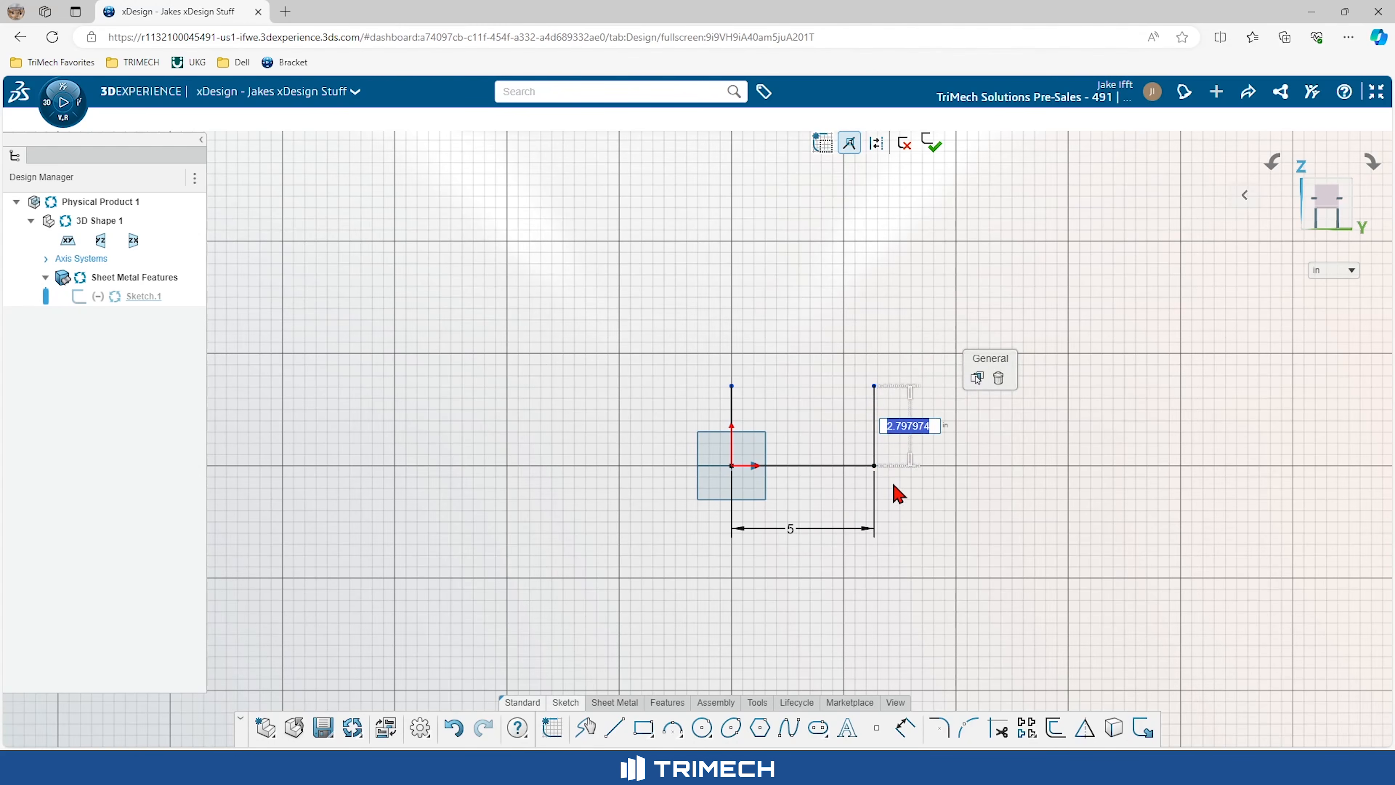
text(3)
key(Return)
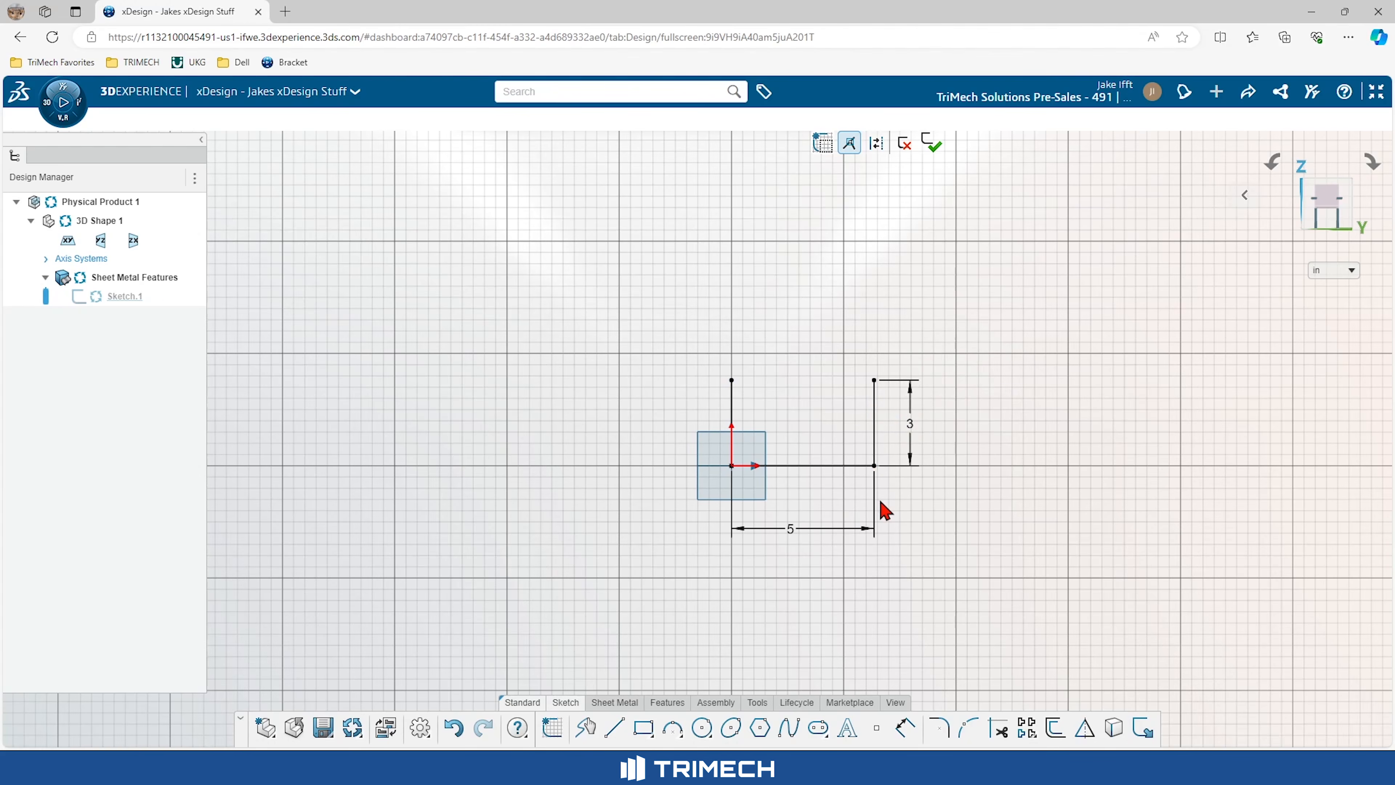
Step: Start a sheet metal extrusion of the sketch, accepting 0.07874 in thickness, 0.157 in bend radius, K-factor 0.5 and the Minimum with no relief type
click(618, 706)
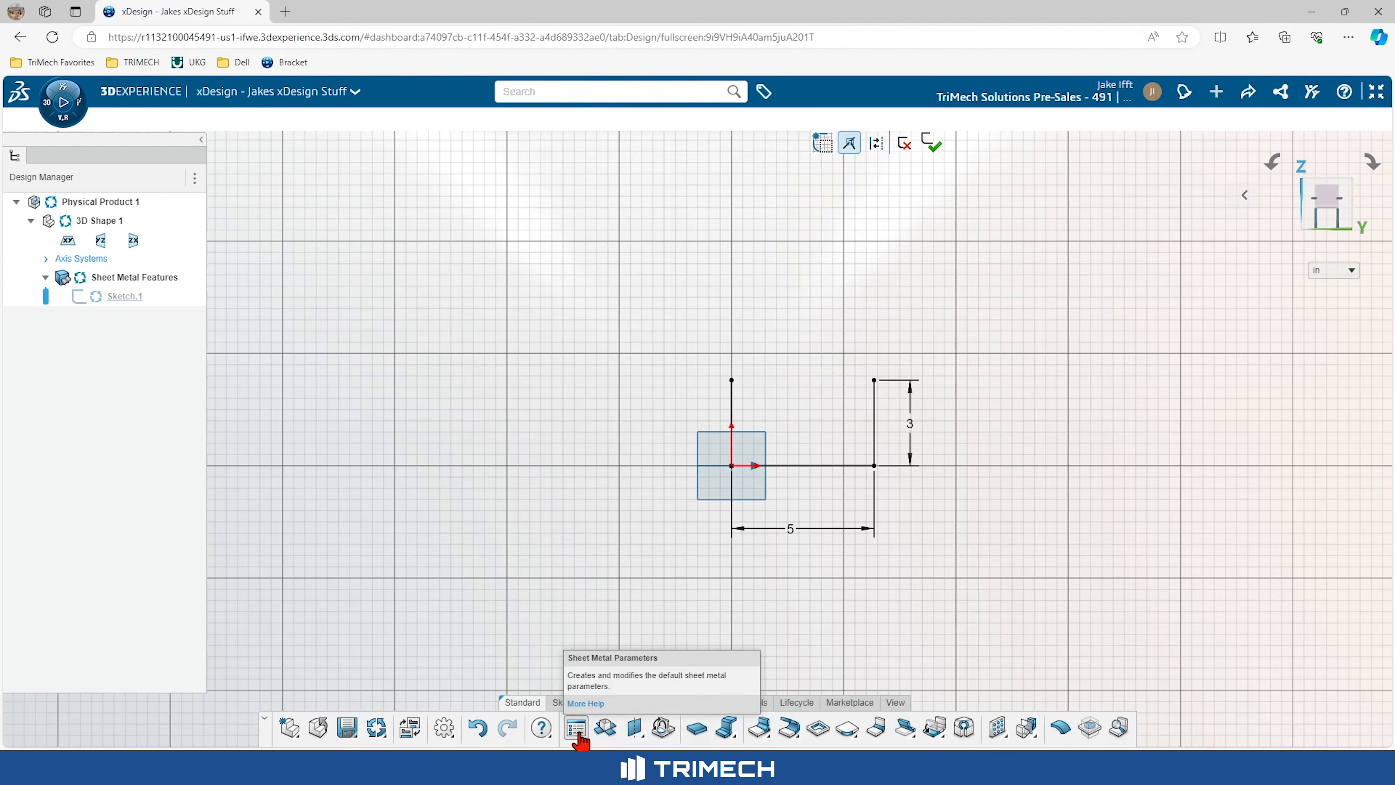
click(726, 728)
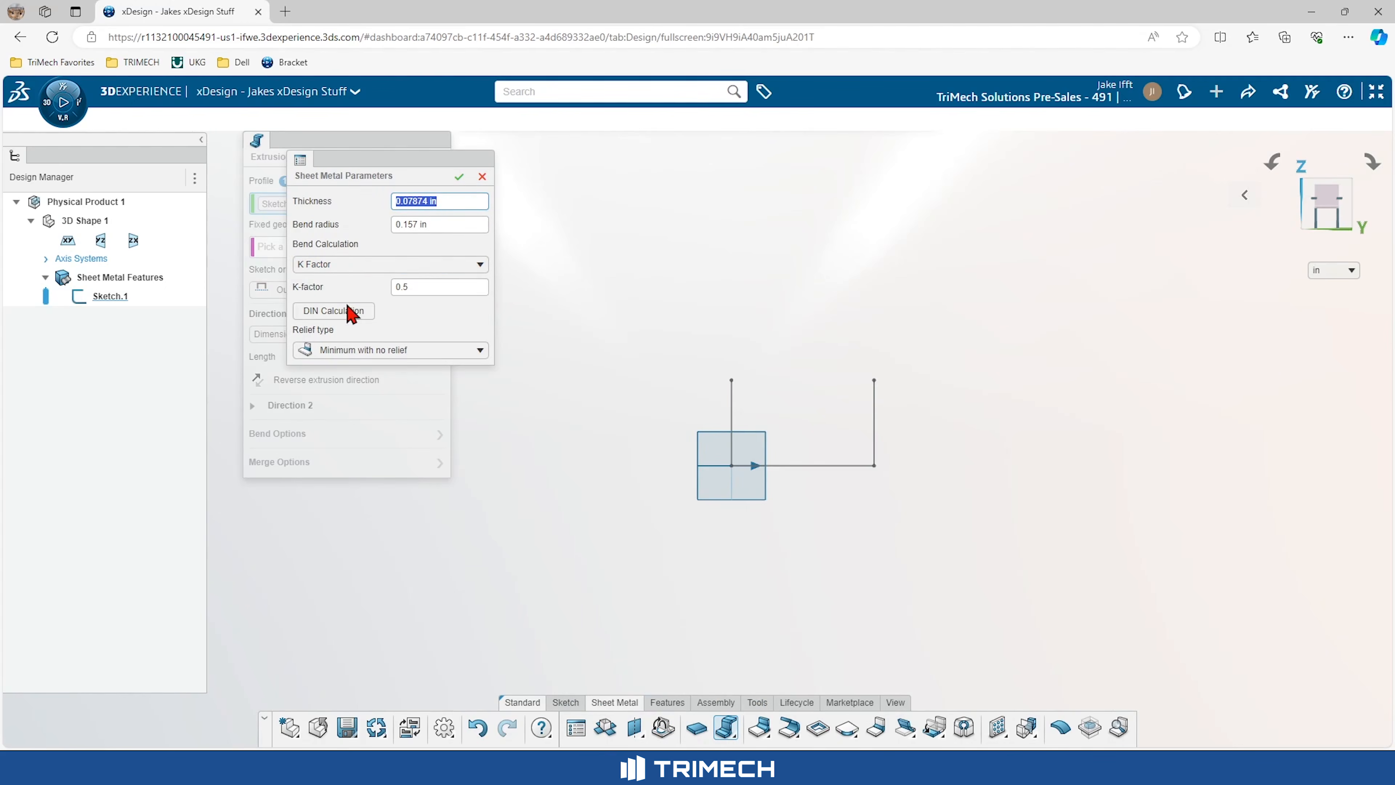
click(356, 351)
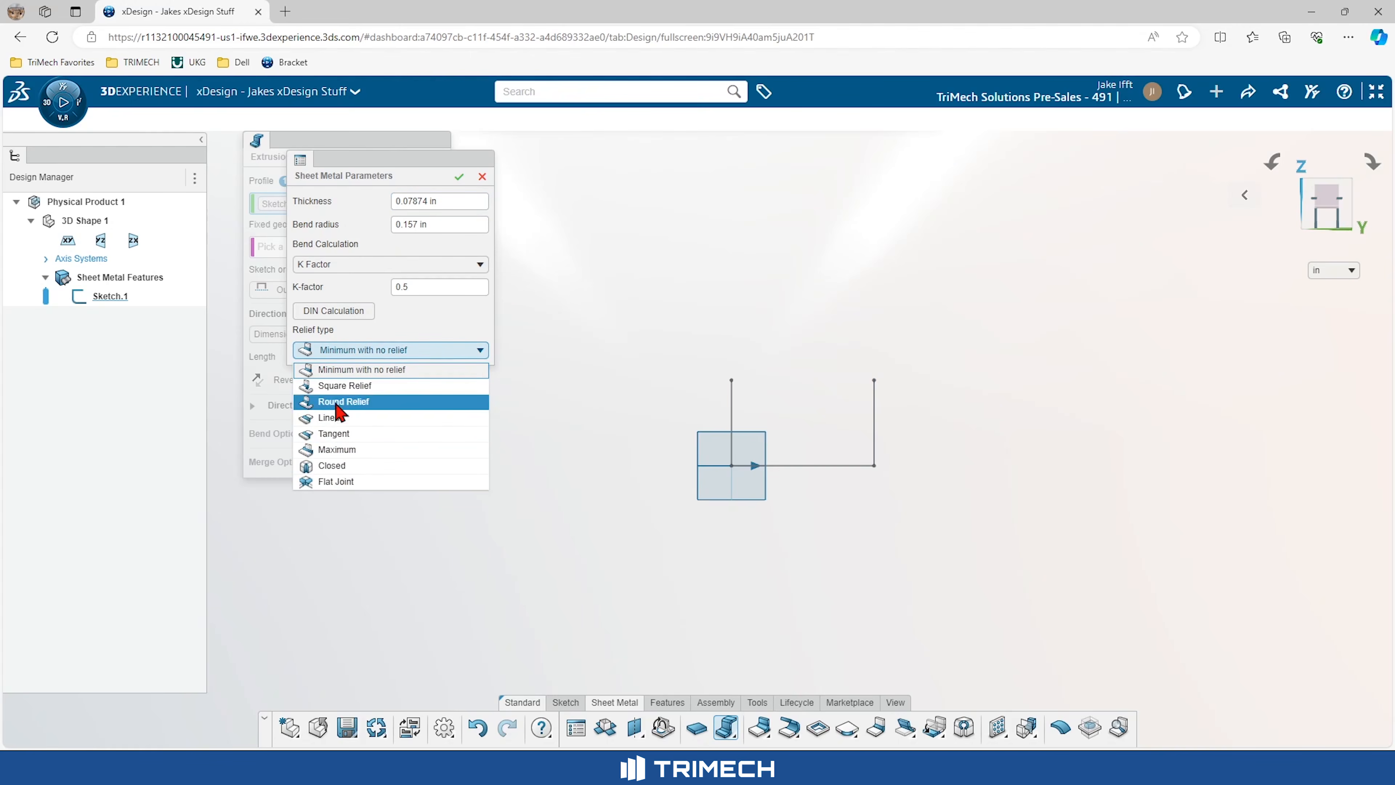
click(345, 353)
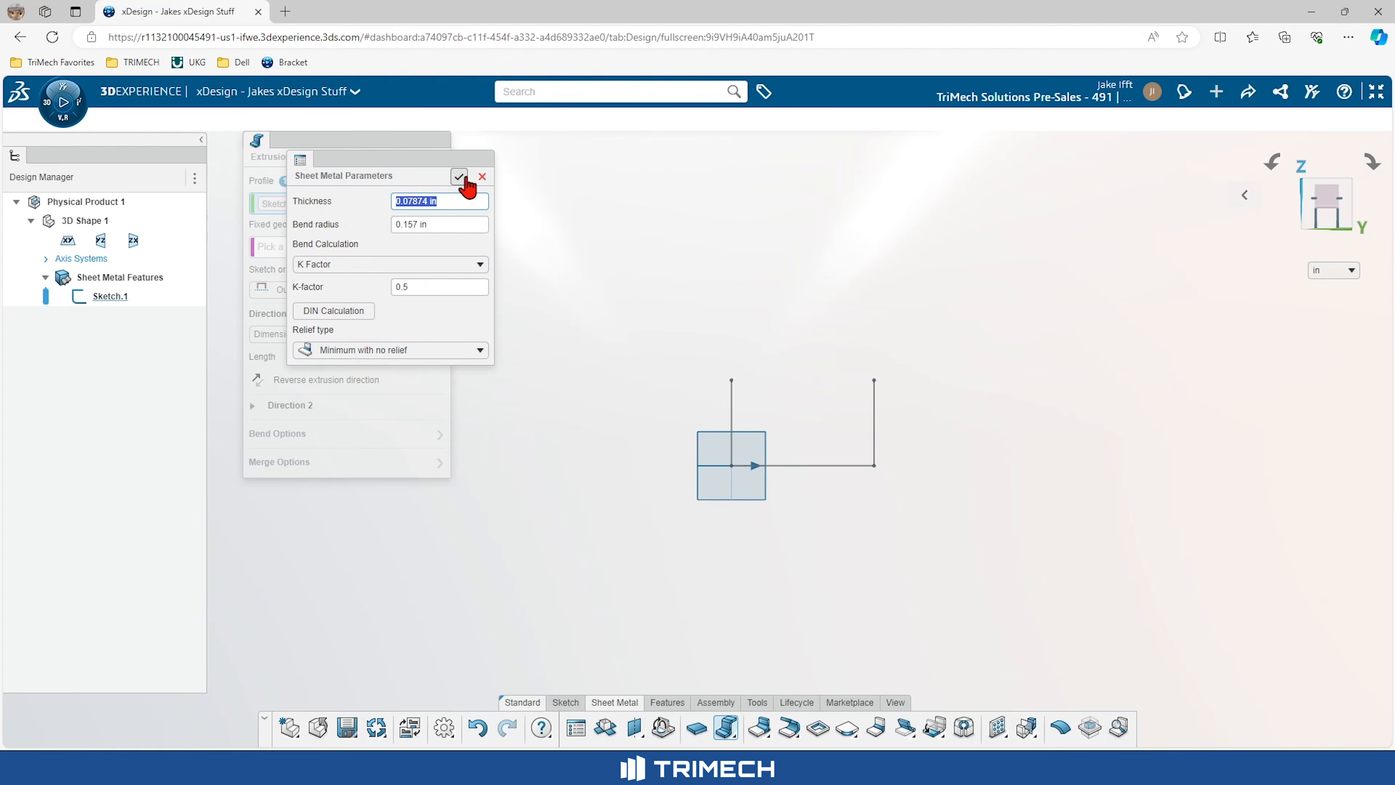
click(459, 177)
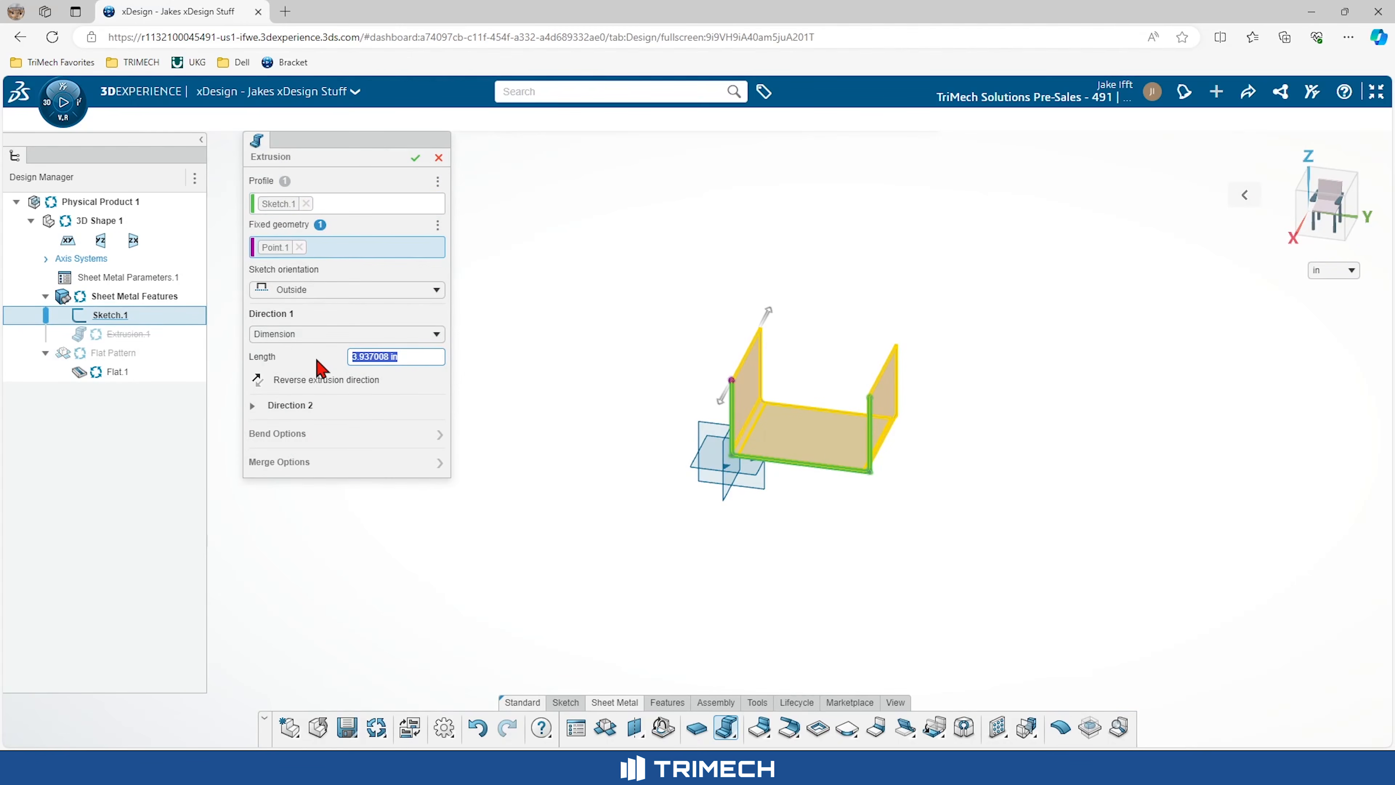
Step: Extrude the U profile to a length of 6 in and accept the feature
text(6)
key(Return)
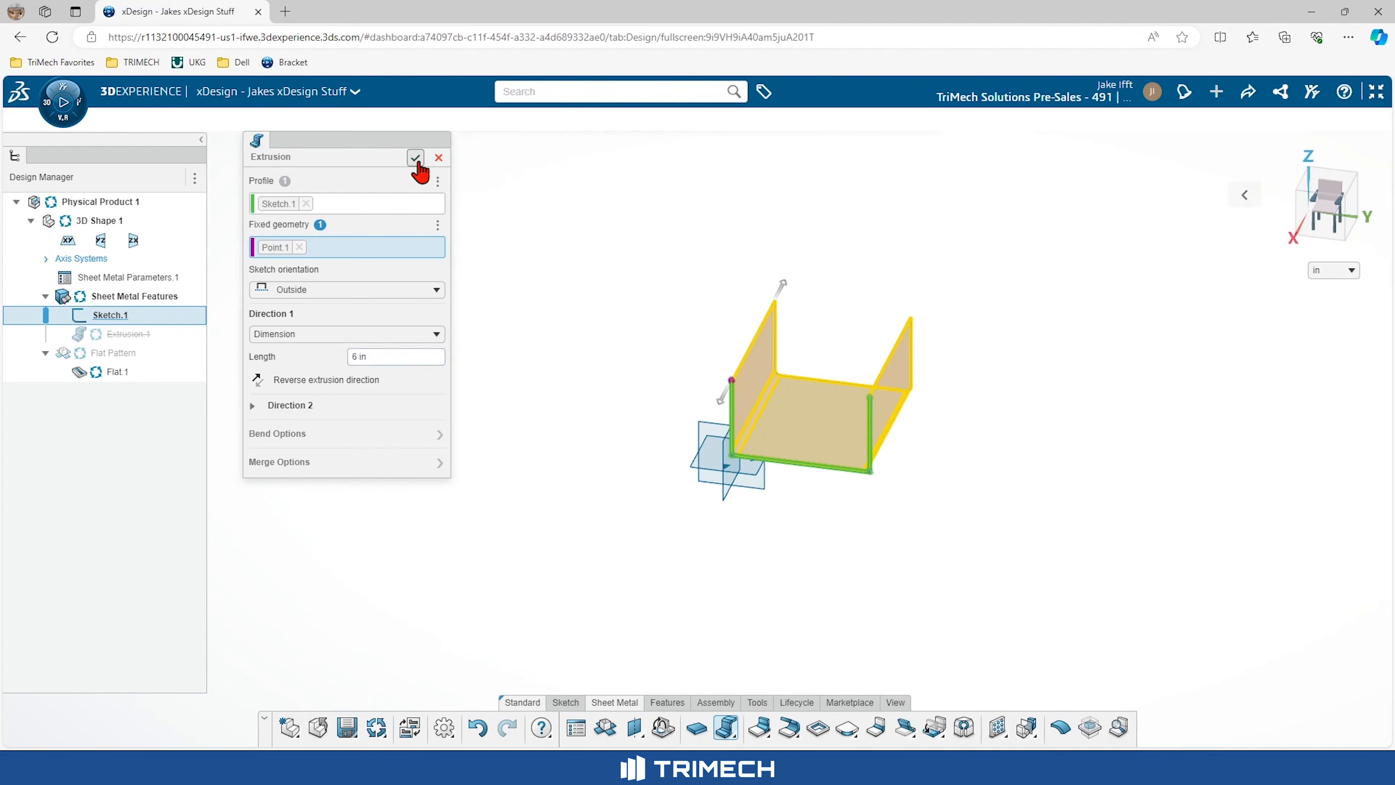
click(416, 157)
Step: Unfold the U-shaped part to view its flat pattern and fold it back
scroll(784, 353, up, 2)
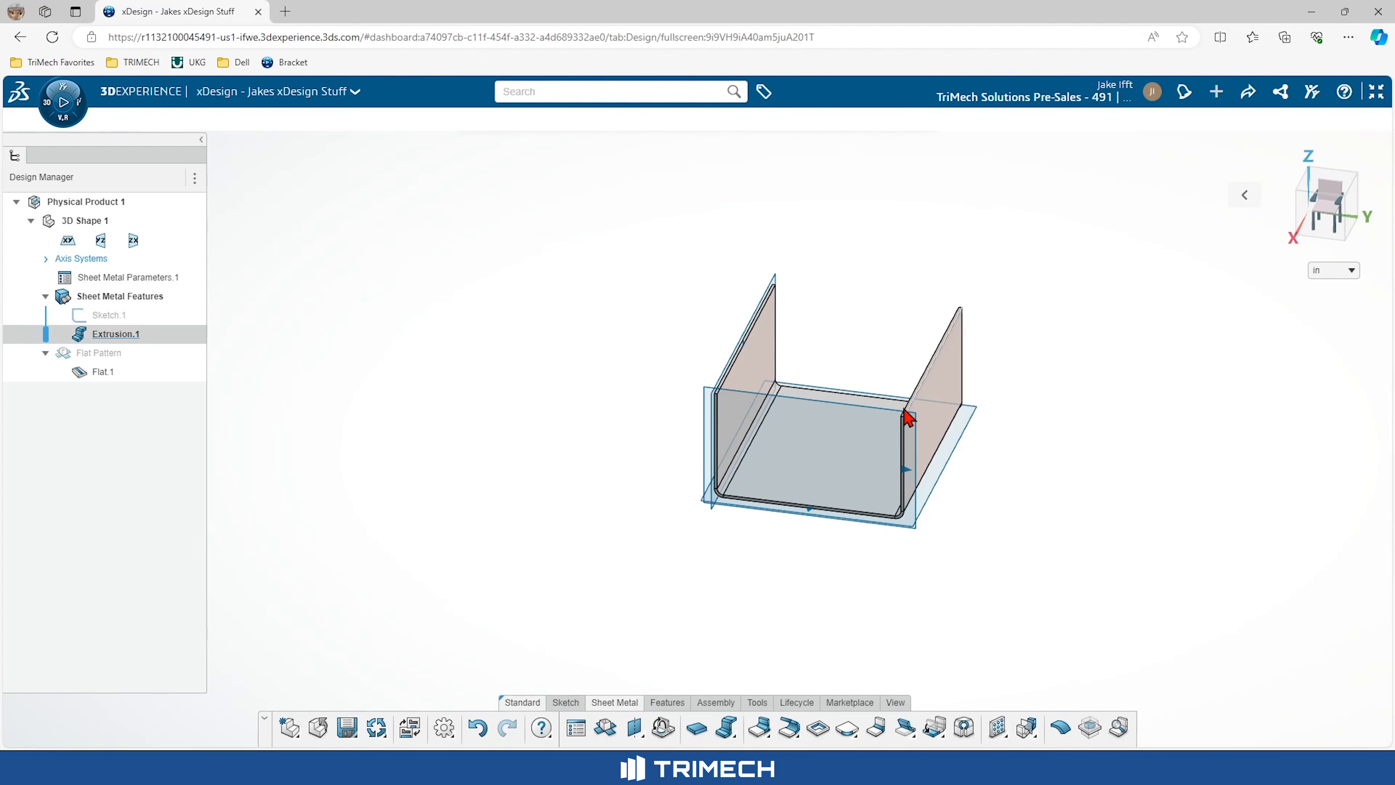
click(767, 364)
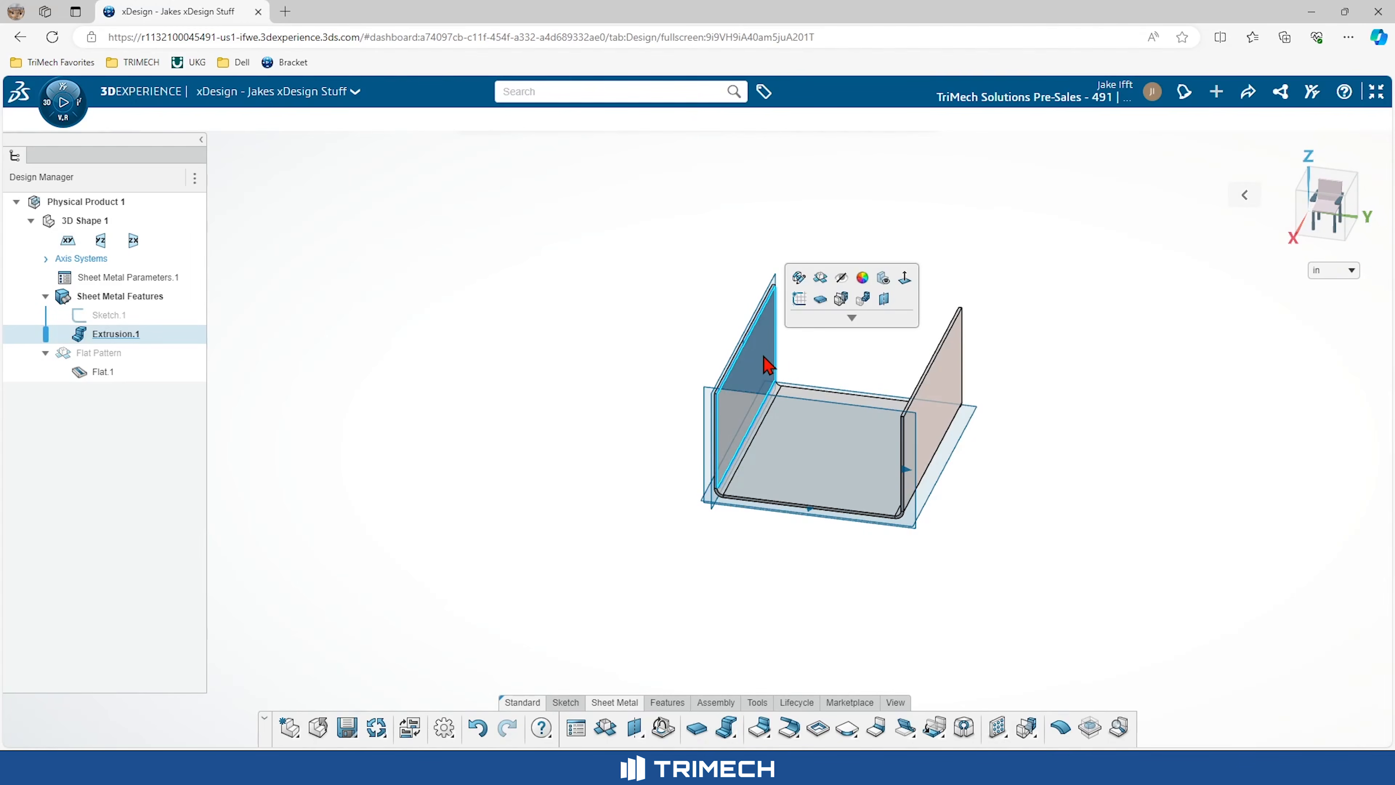
click(821, 278)
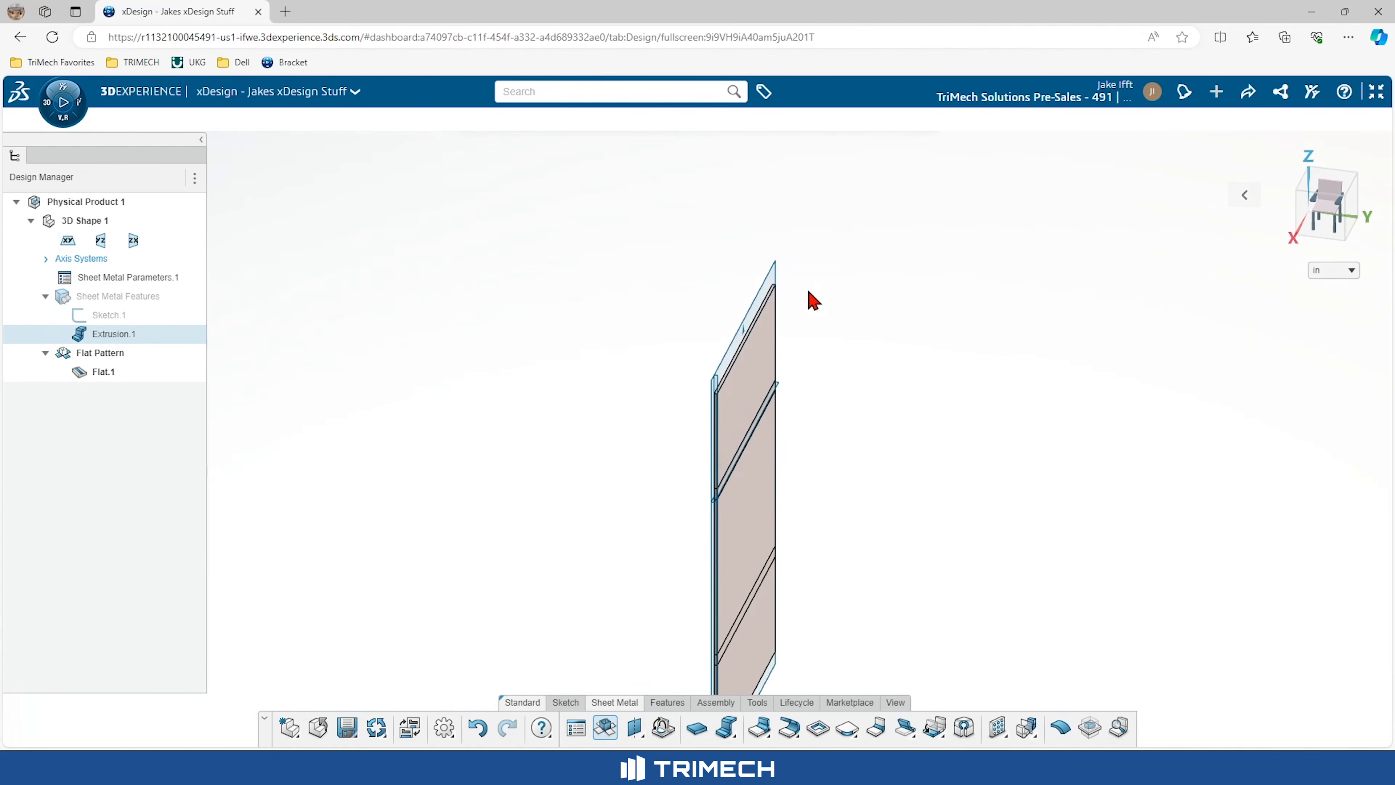
click(745, 404)
click(778, 329)
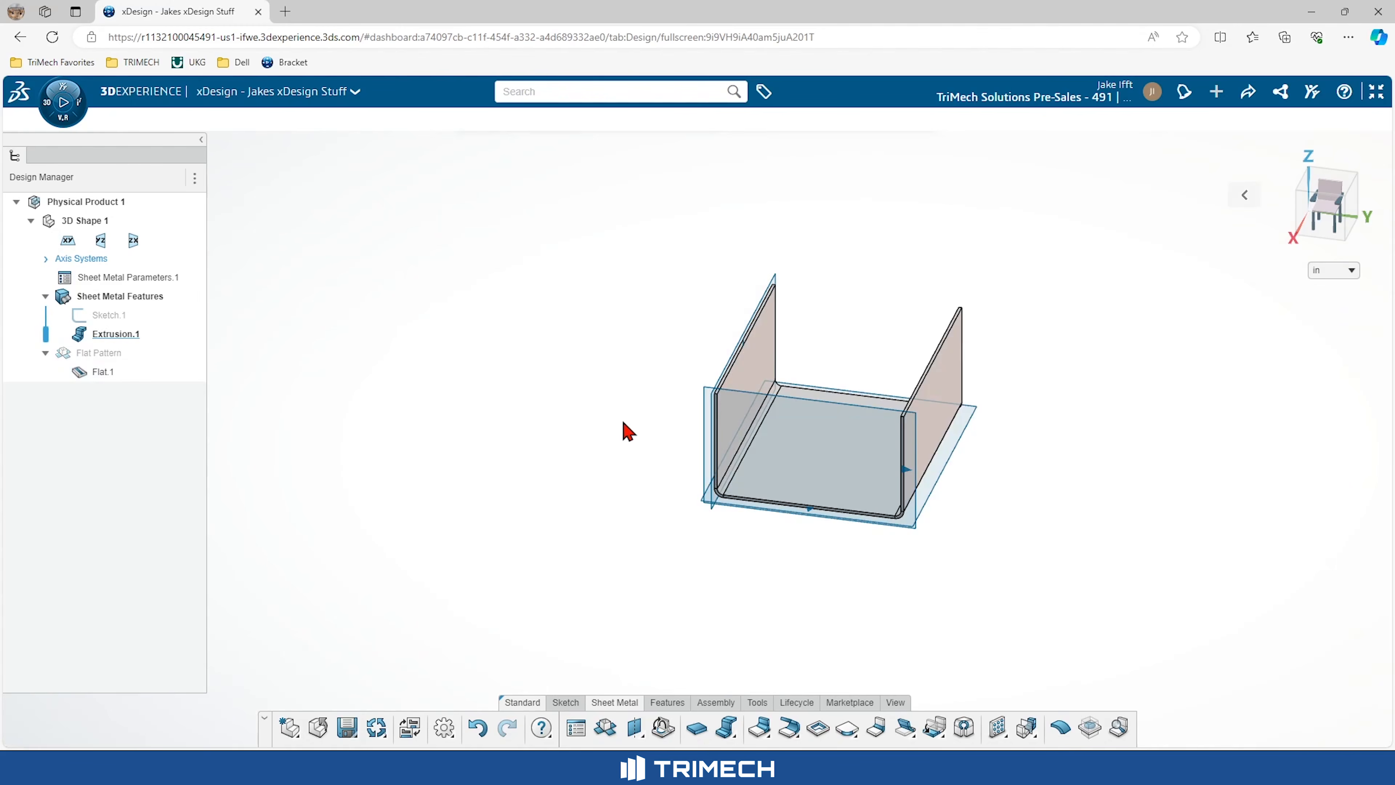
Step: Begin a flange on the front edge of the base and reverse its direction so it points upward
click(789, 730)
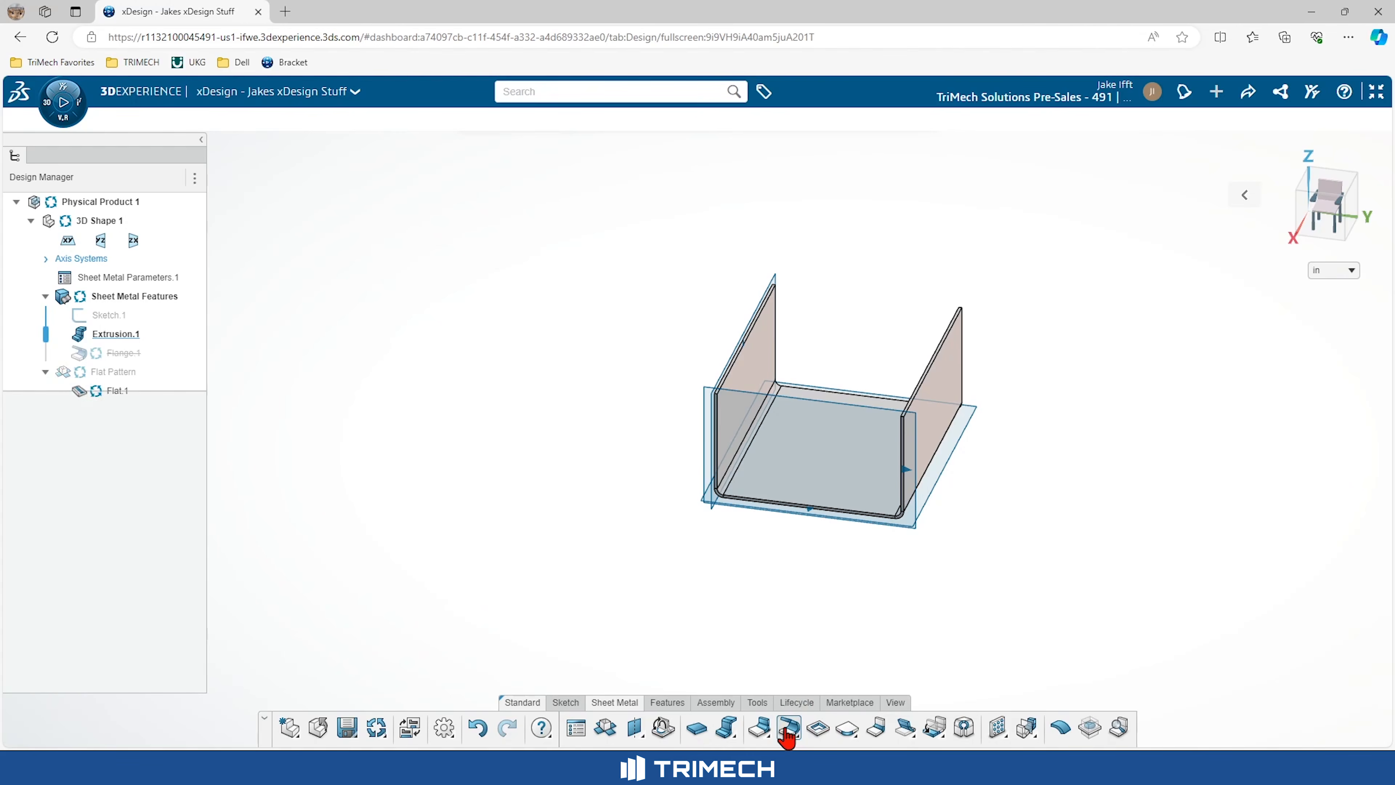
click(821, 503)
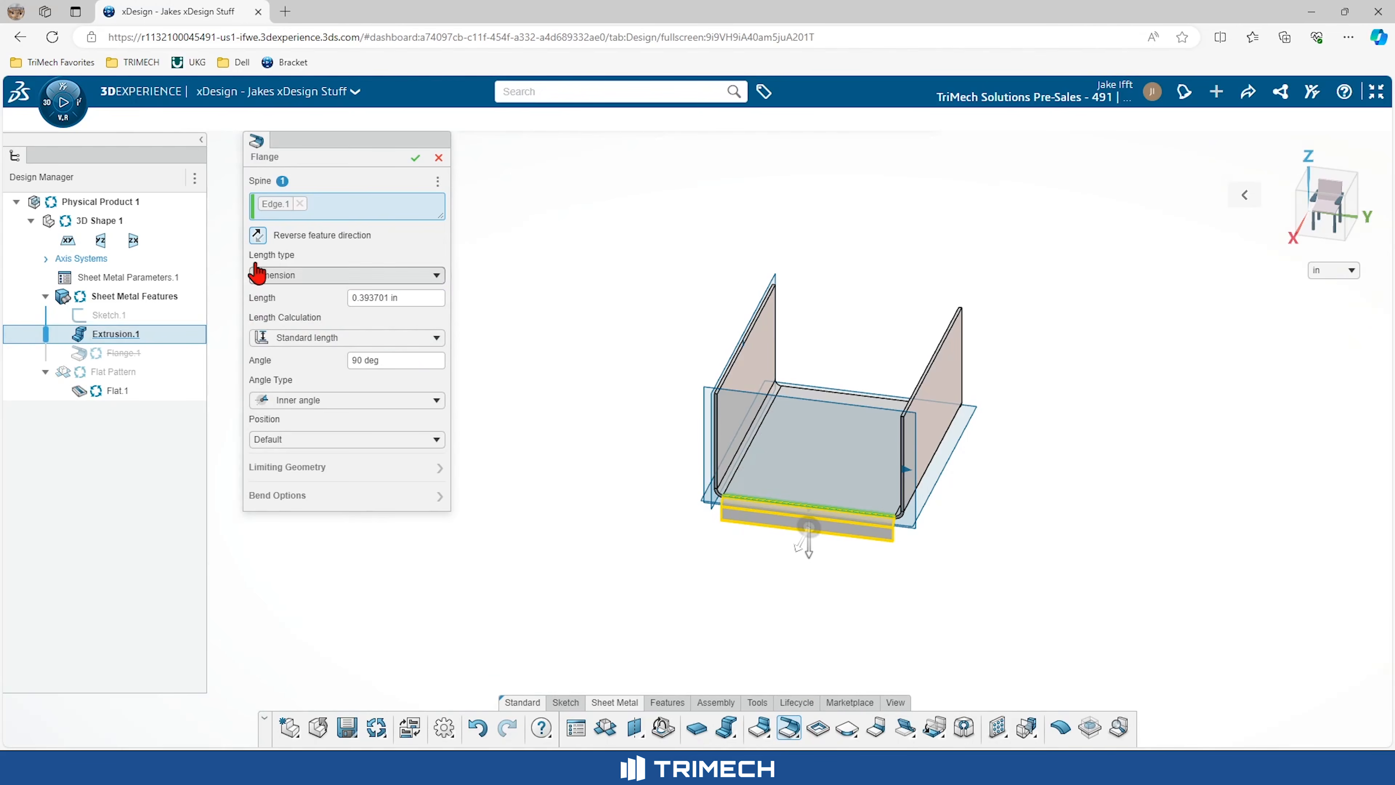
click(257, 235)
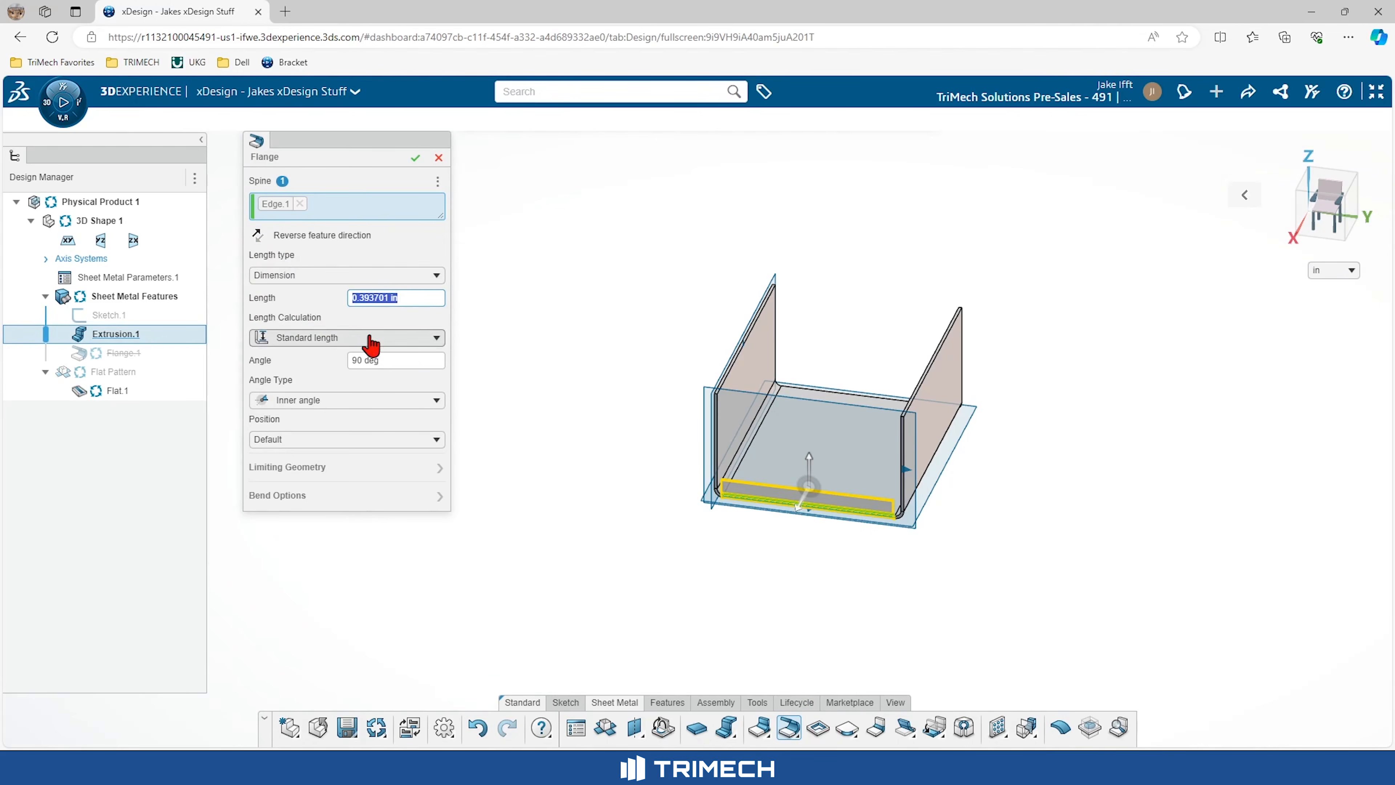
Step: Set the flange length type to Up to vertex, ending at the top front corner of the side wall opposite the origin
click(361, 276)
click(340, 326)
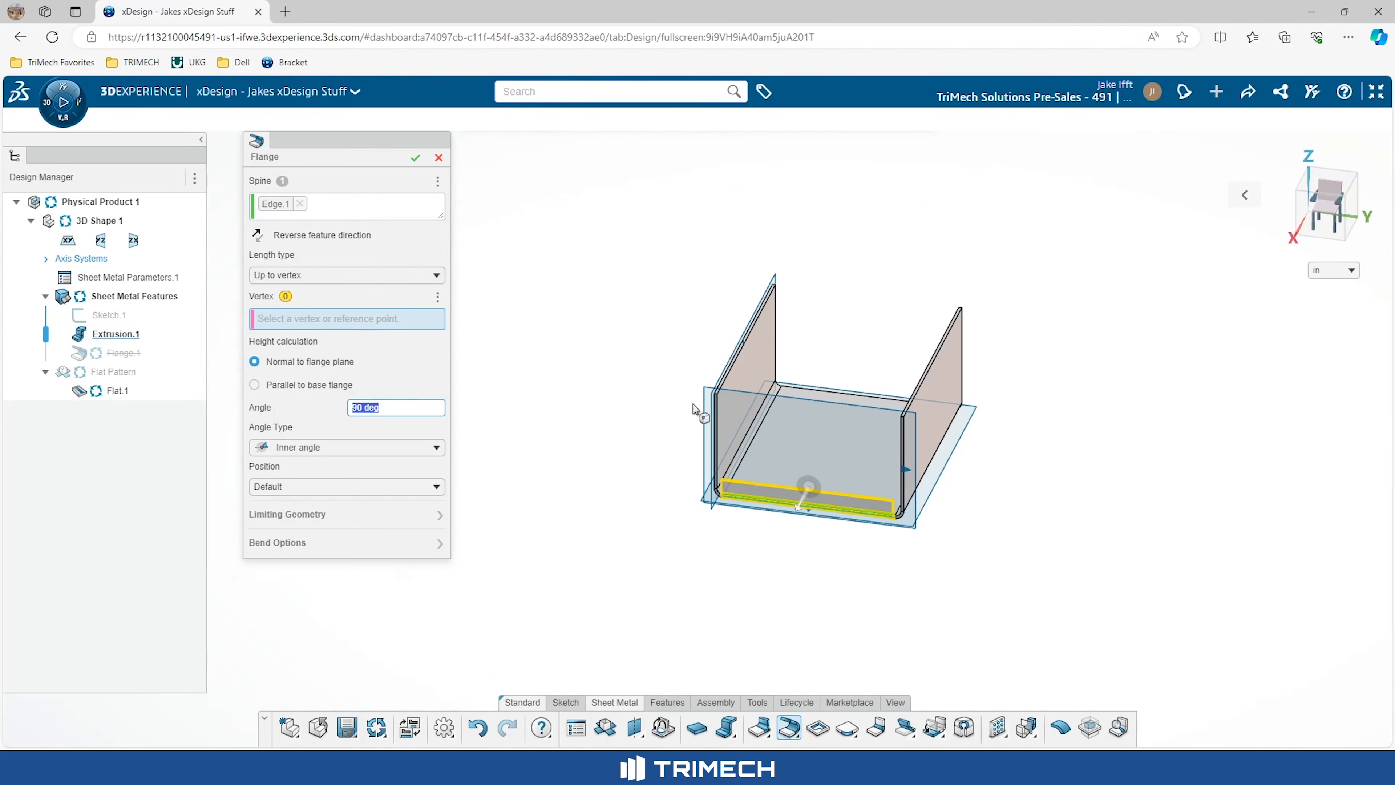
scroll(873, 431, up, 5)
scroll(873, 431, up, 3)
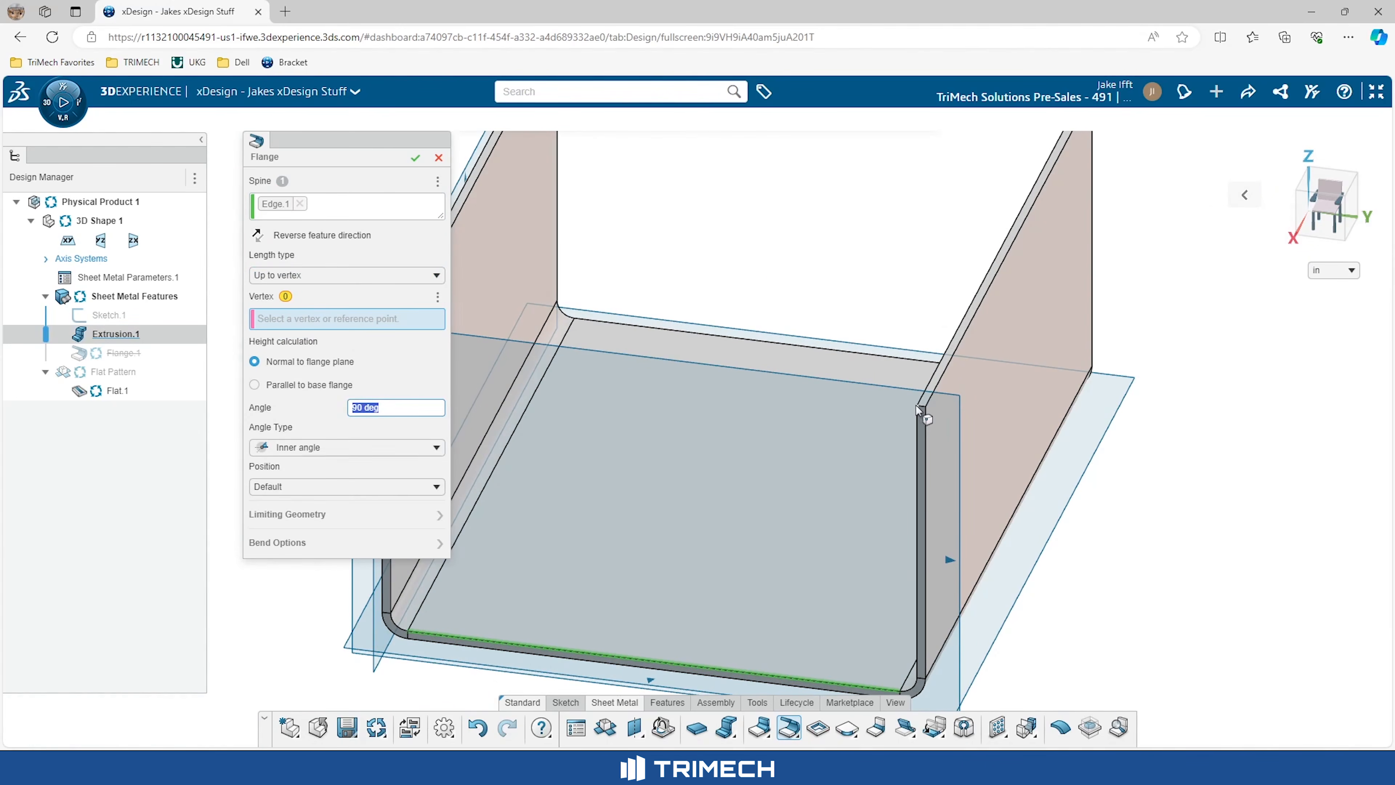
click(919, 407)
scroll(909, 423, down, 8)
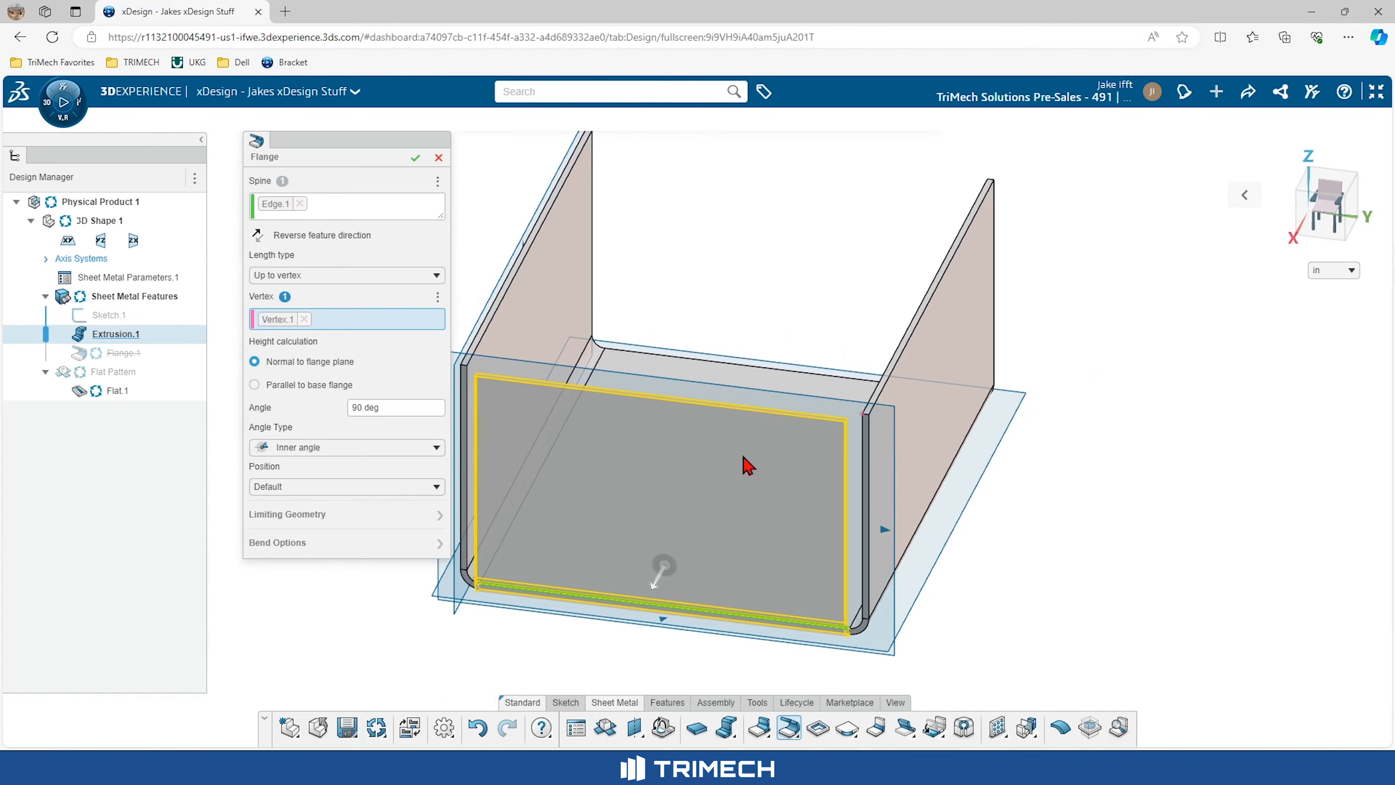
Step: Try the Trim support position for the flange, switch it to Flange plane, and accept the flange
middle_drag(483, 532, 550, 572)
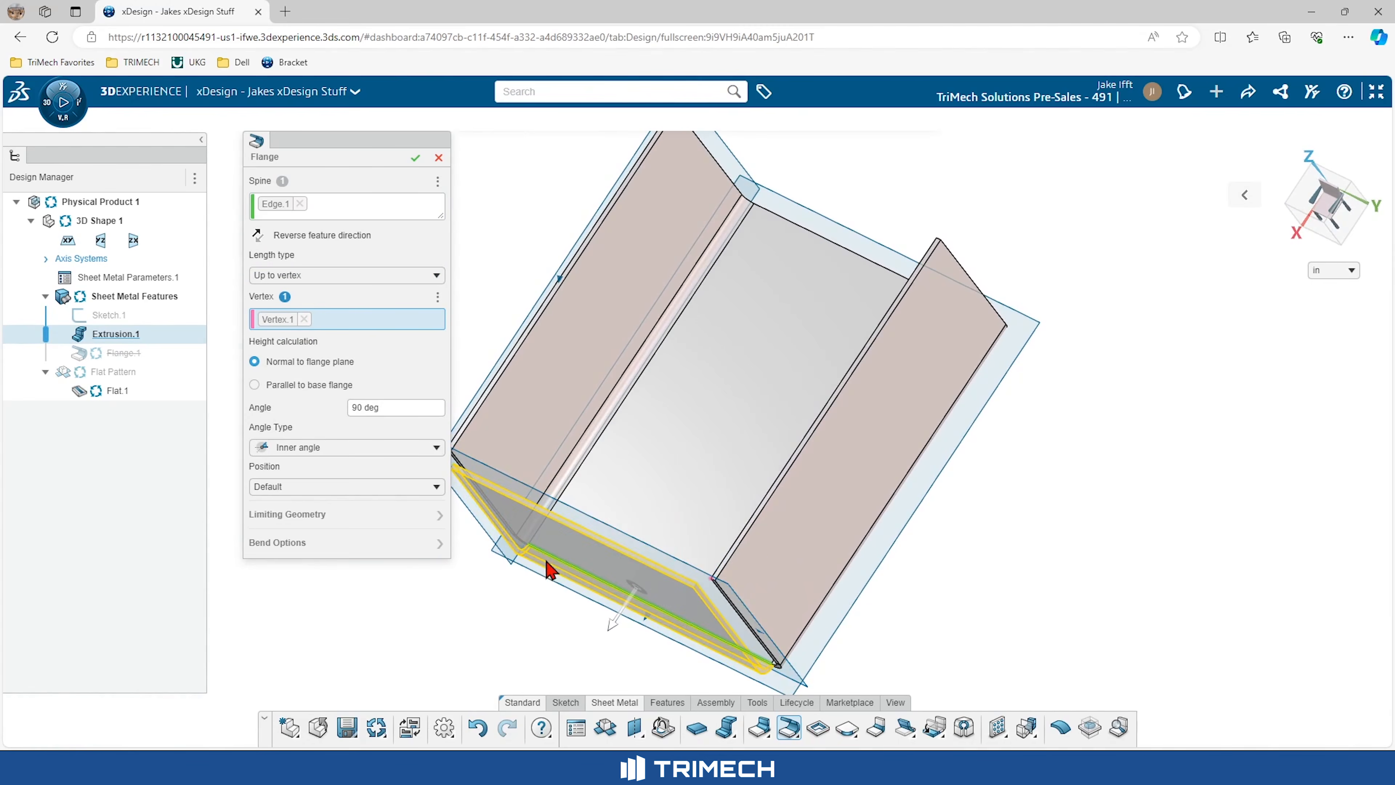
click(327, 485)
click(303, 527)
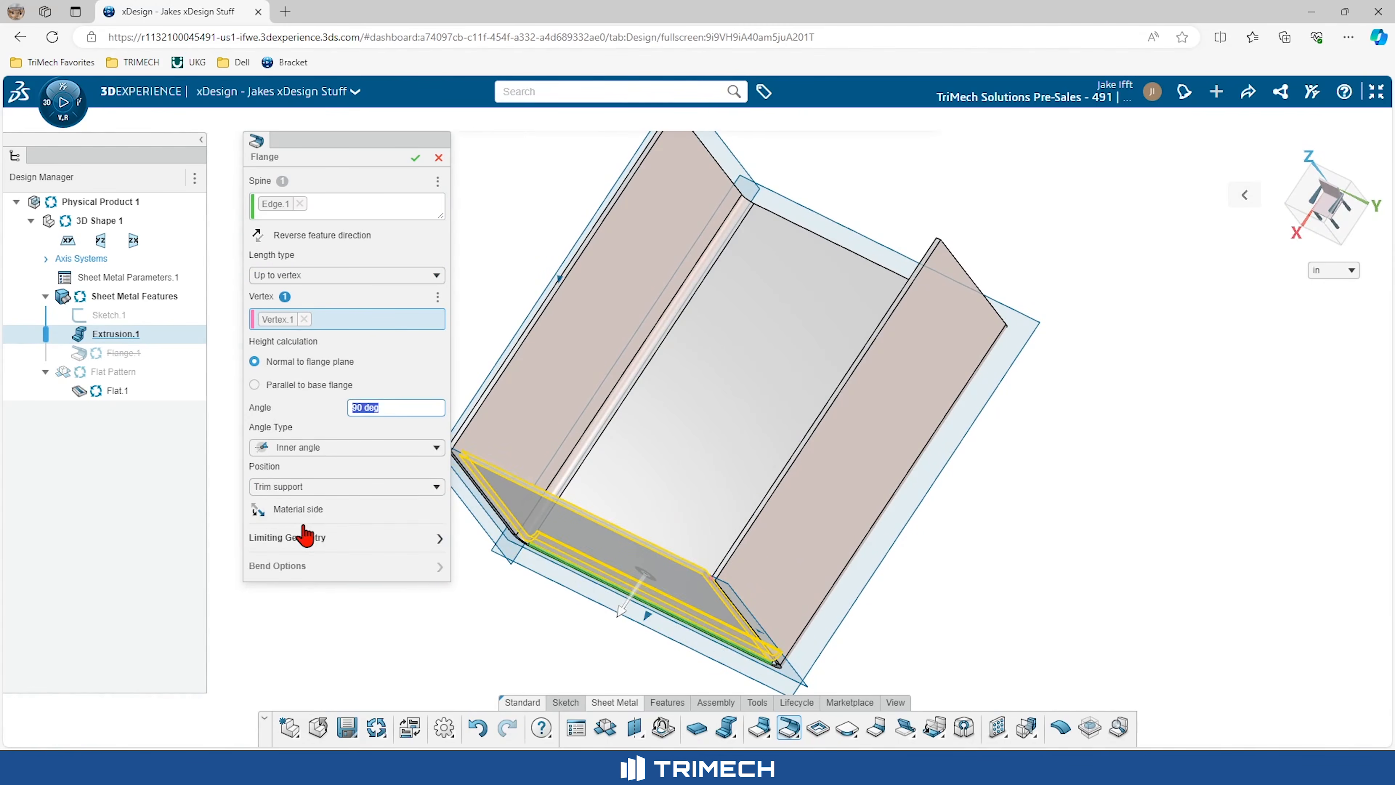
click(303, 488)
click(306, 539)
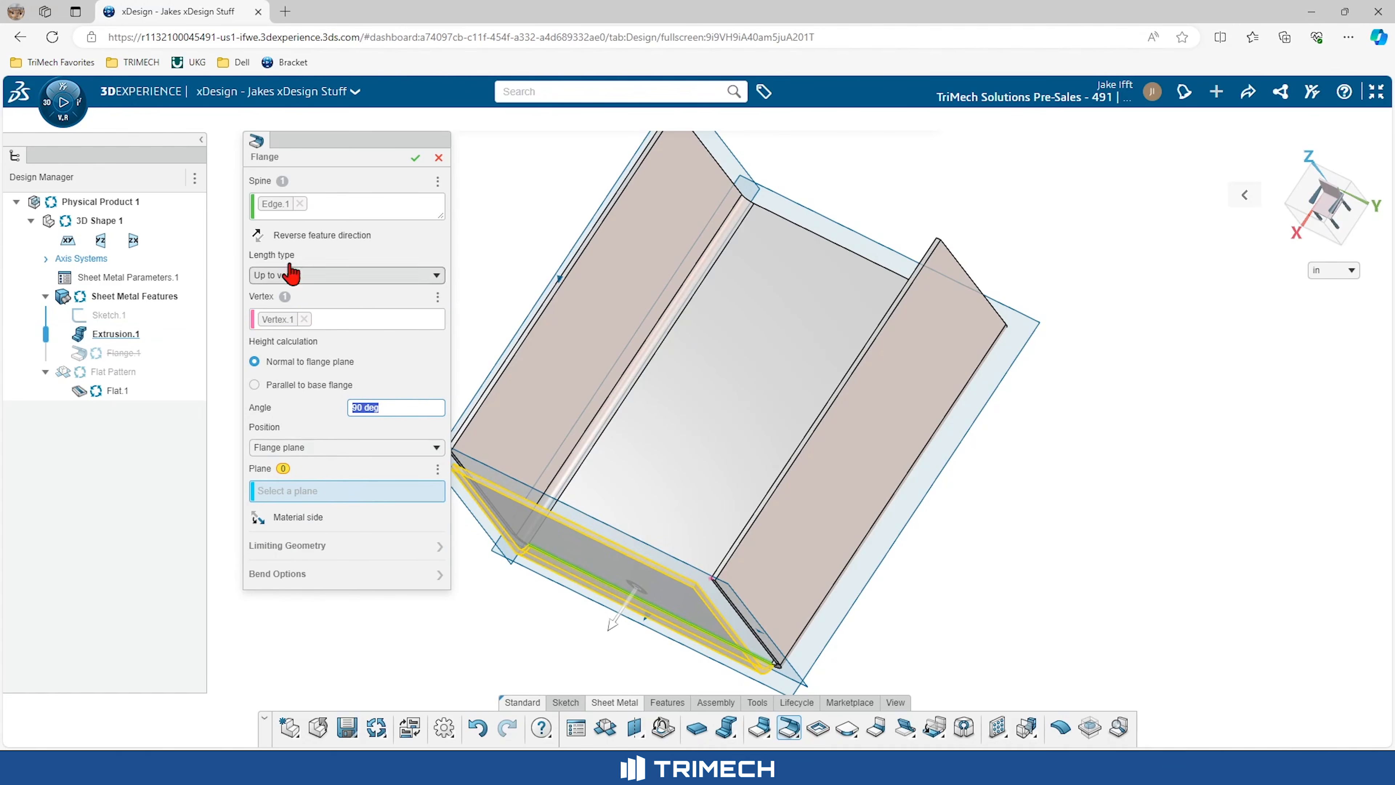
click(415, 157)
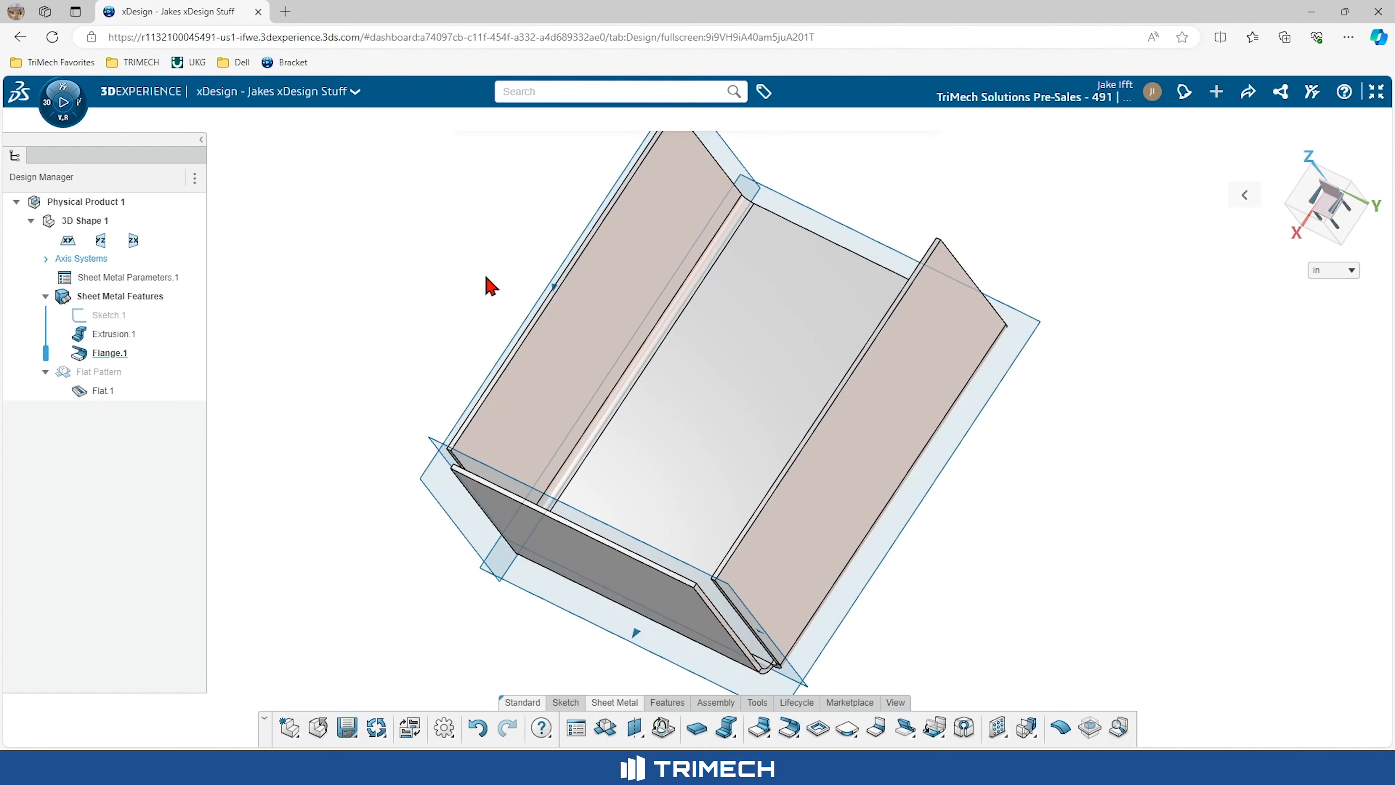
Step: Open a sketch on the thin top face of the side wall, near the part's open end
middle_drag(490, 286, 340, 435)
scroll(396, 462, down, 4)
scroll(732, 613, up, 1)
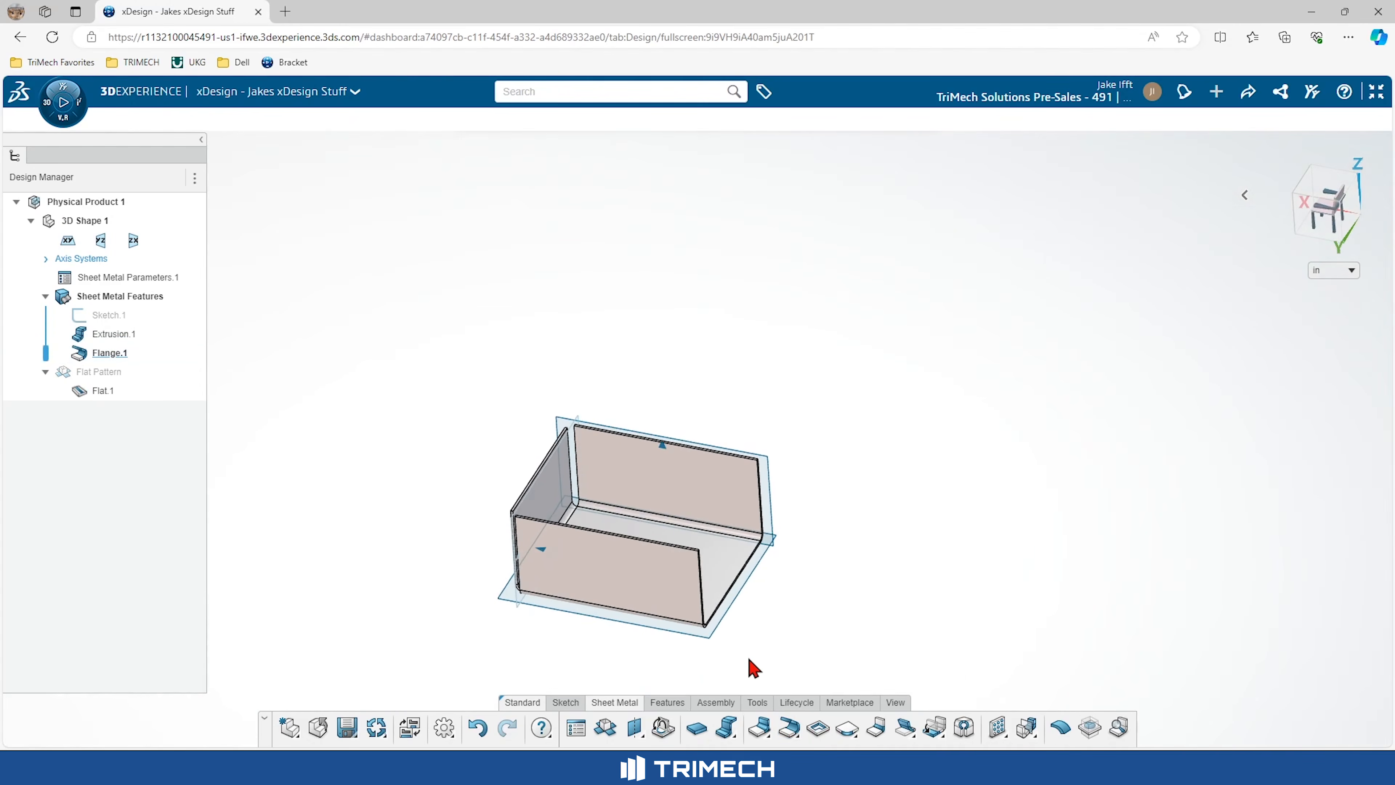
scroll(758, 460, up, 3)
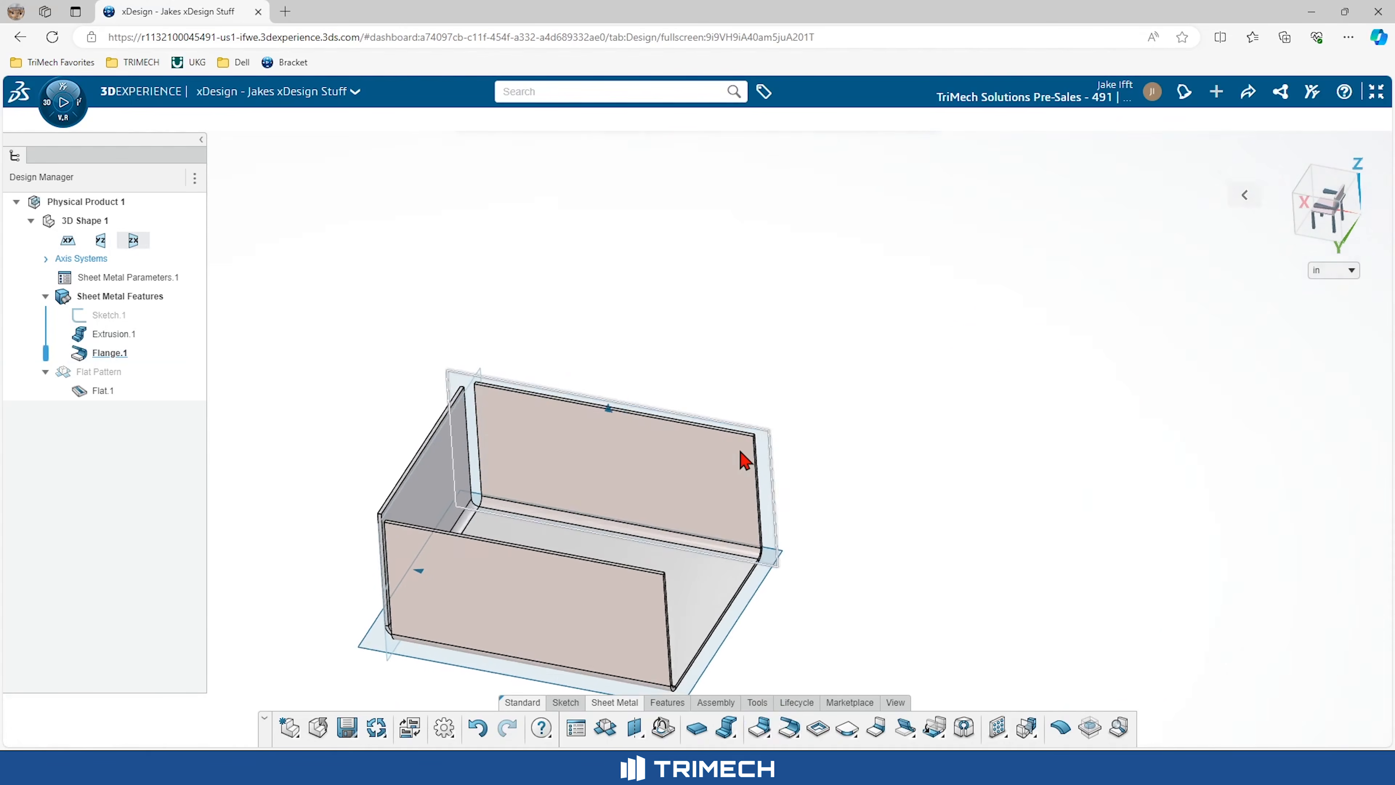
scroll(744, 461, up, 4)
scroll(675, 676, down, 5)
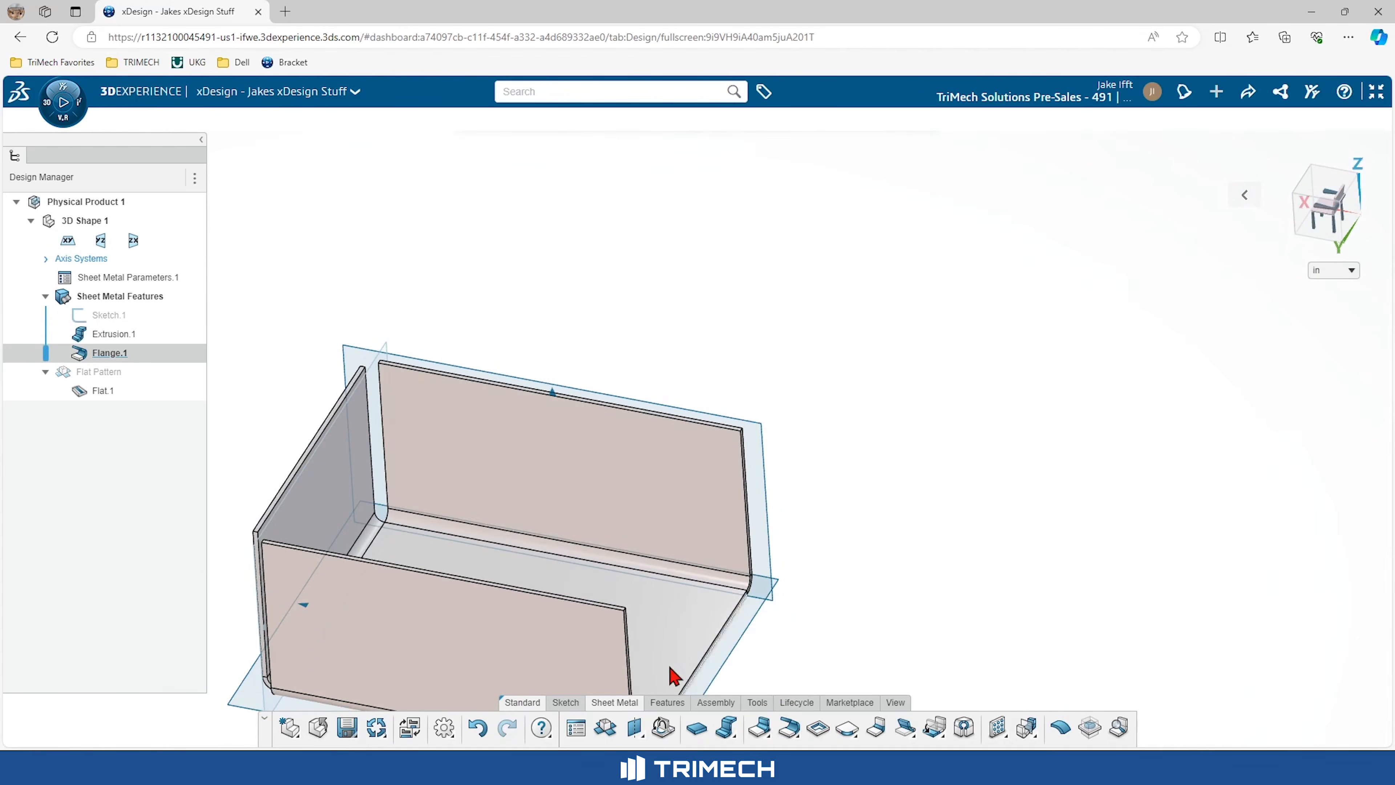
scroll(736, 435, up, 5)
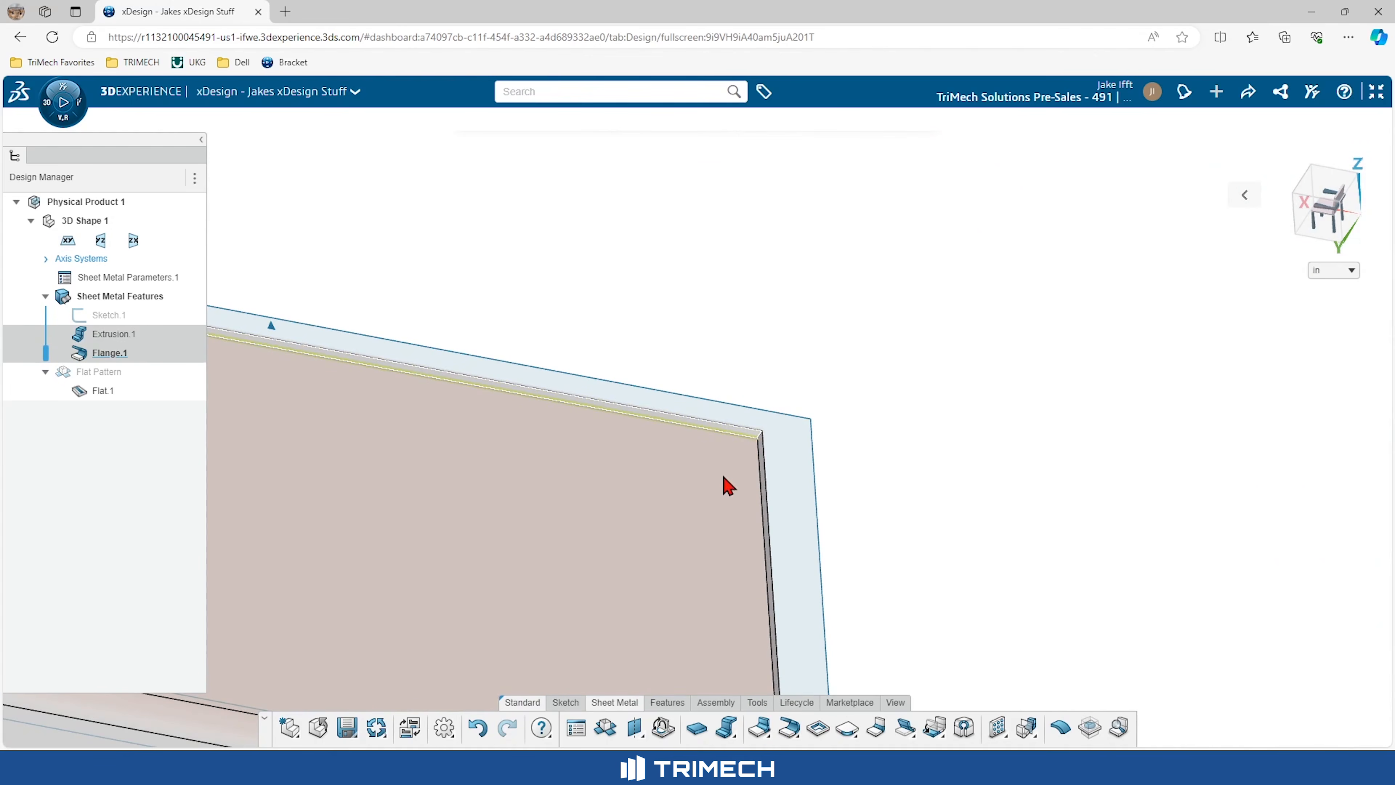
scroll(770, 452, up, 2)
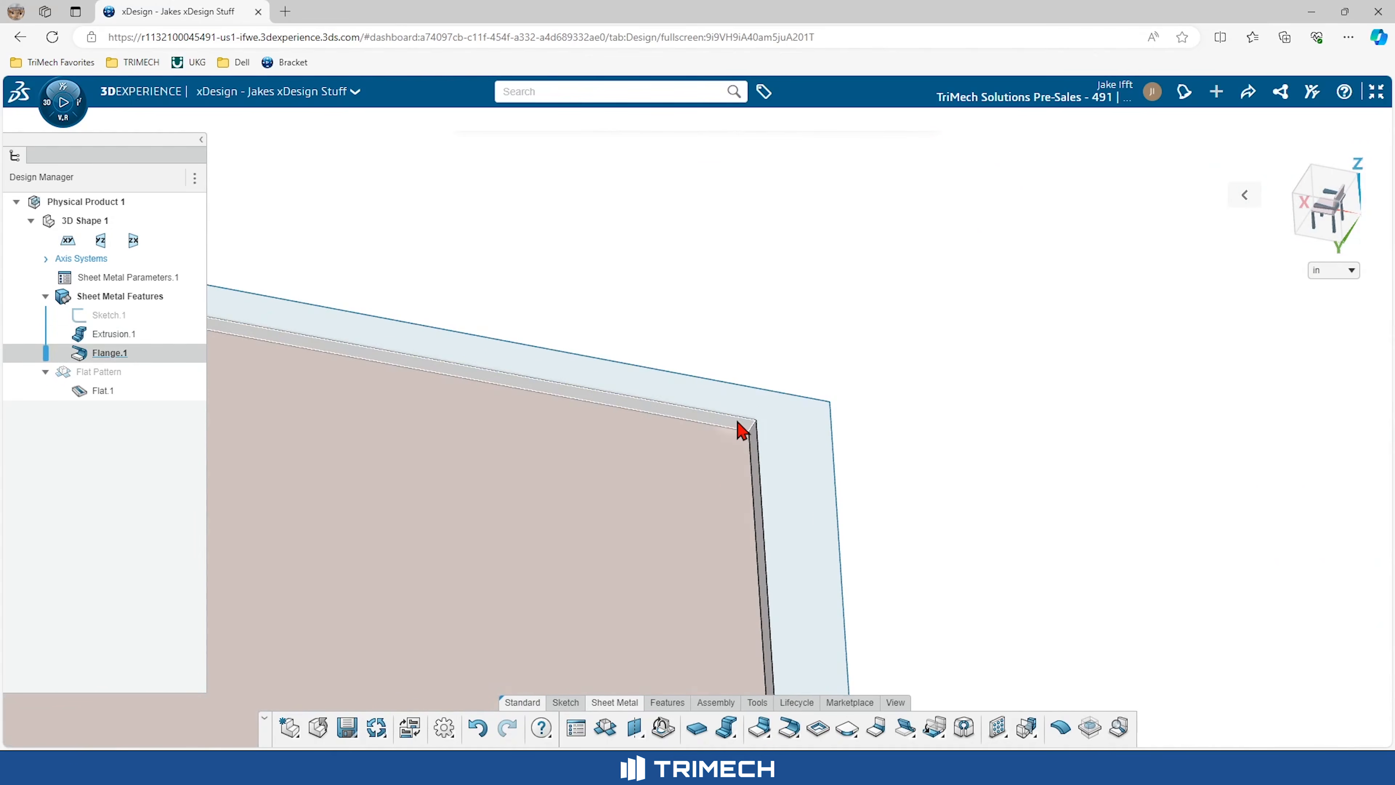
click(739, 433)
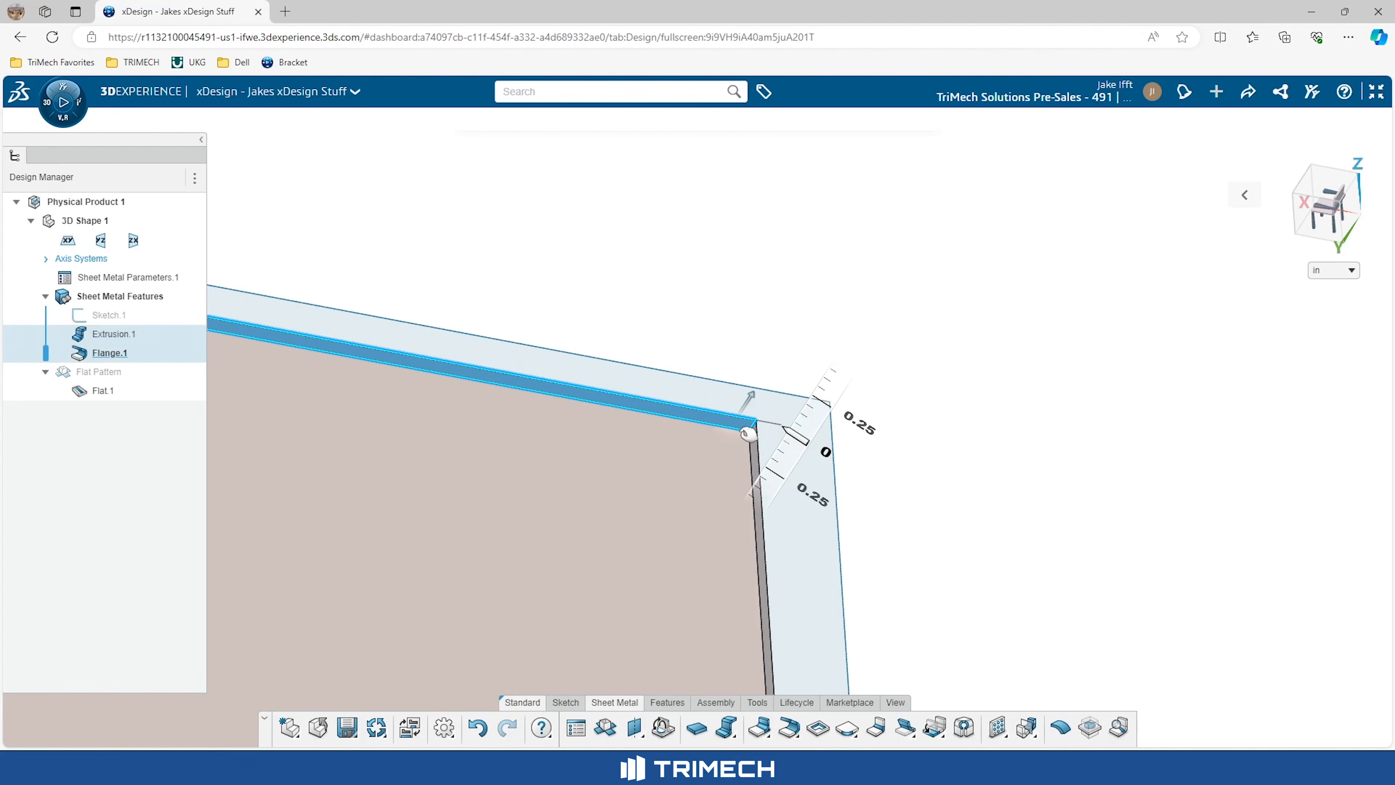
click(576, 705)
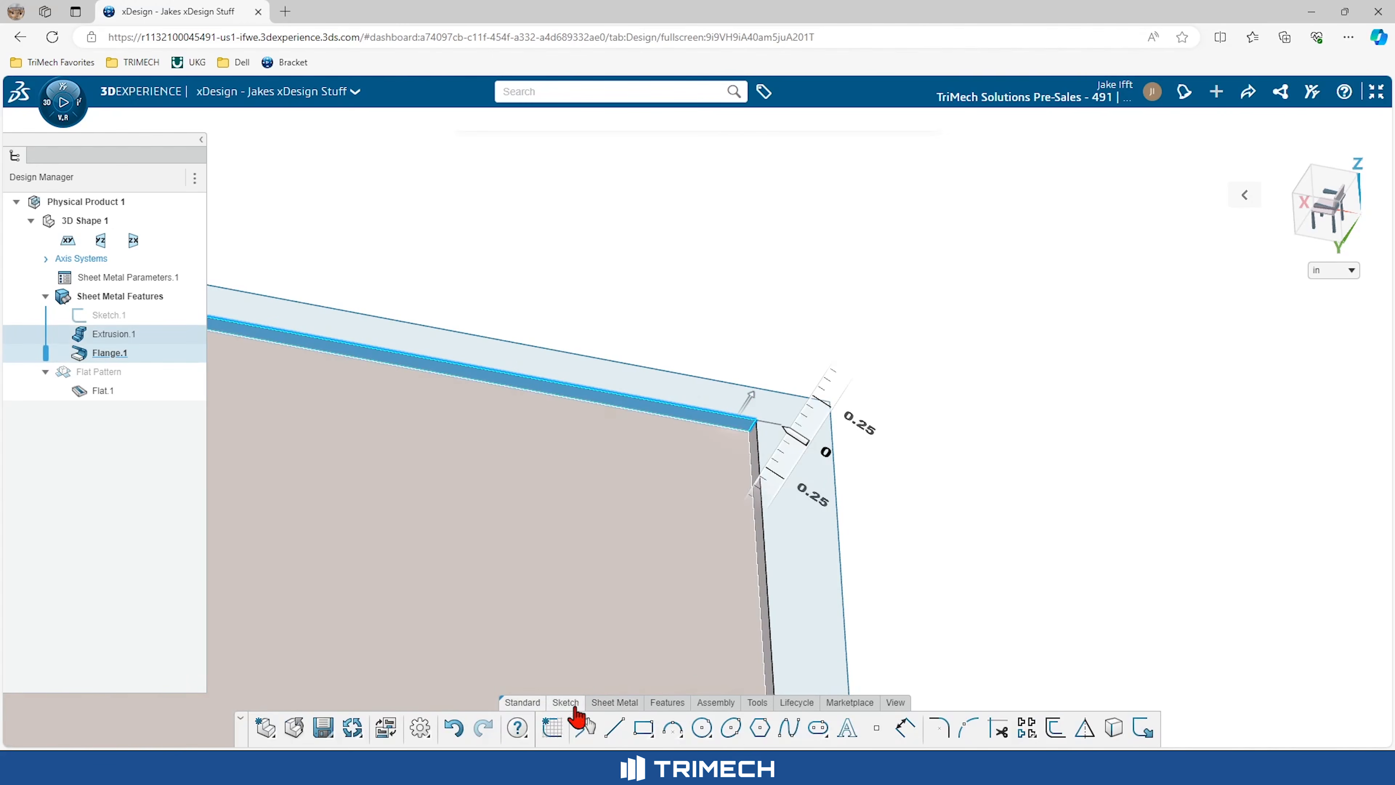
click(554, 728)
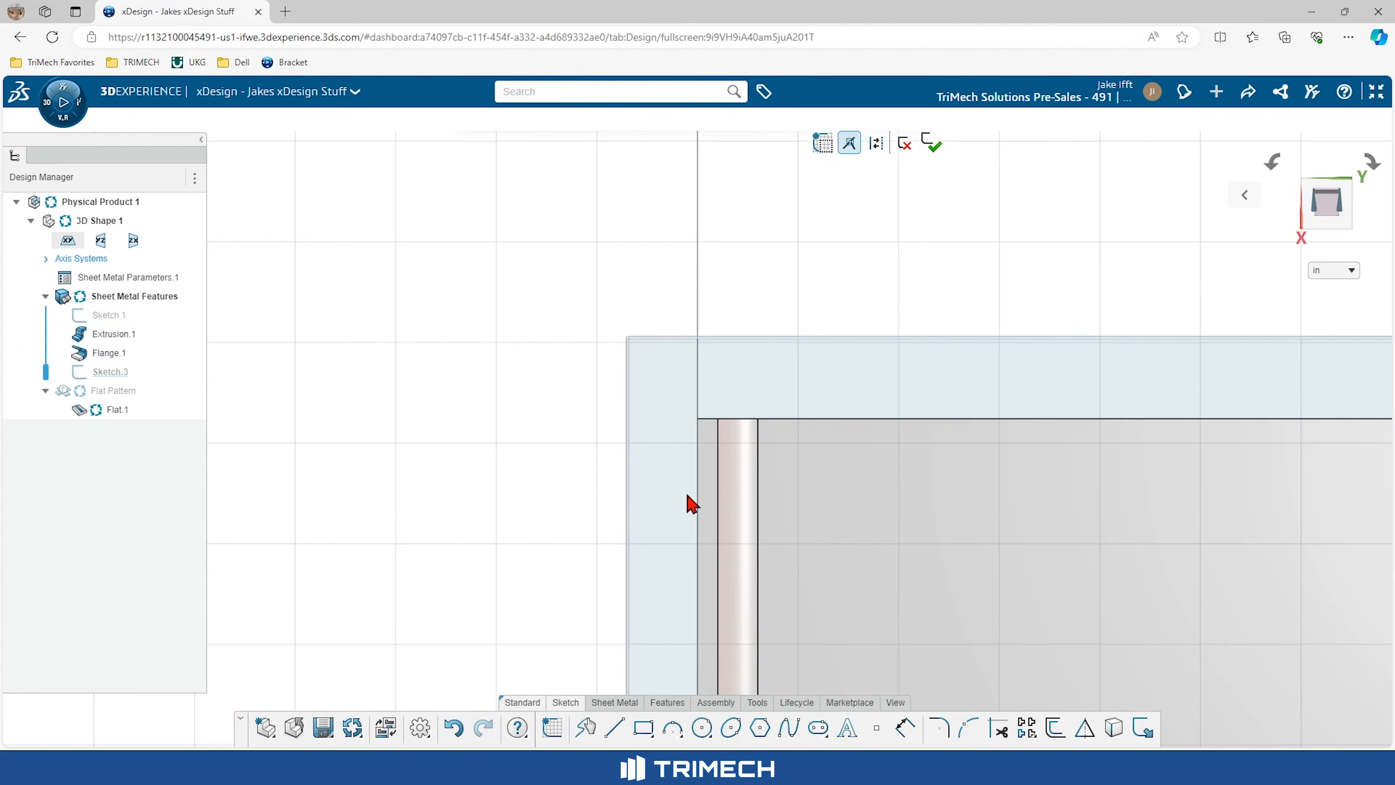
Step: Sketch a 1 in horizontal line inward from the outer corner of the side wall's top face at the open end
right_click(739, 311)
click(675, 317)
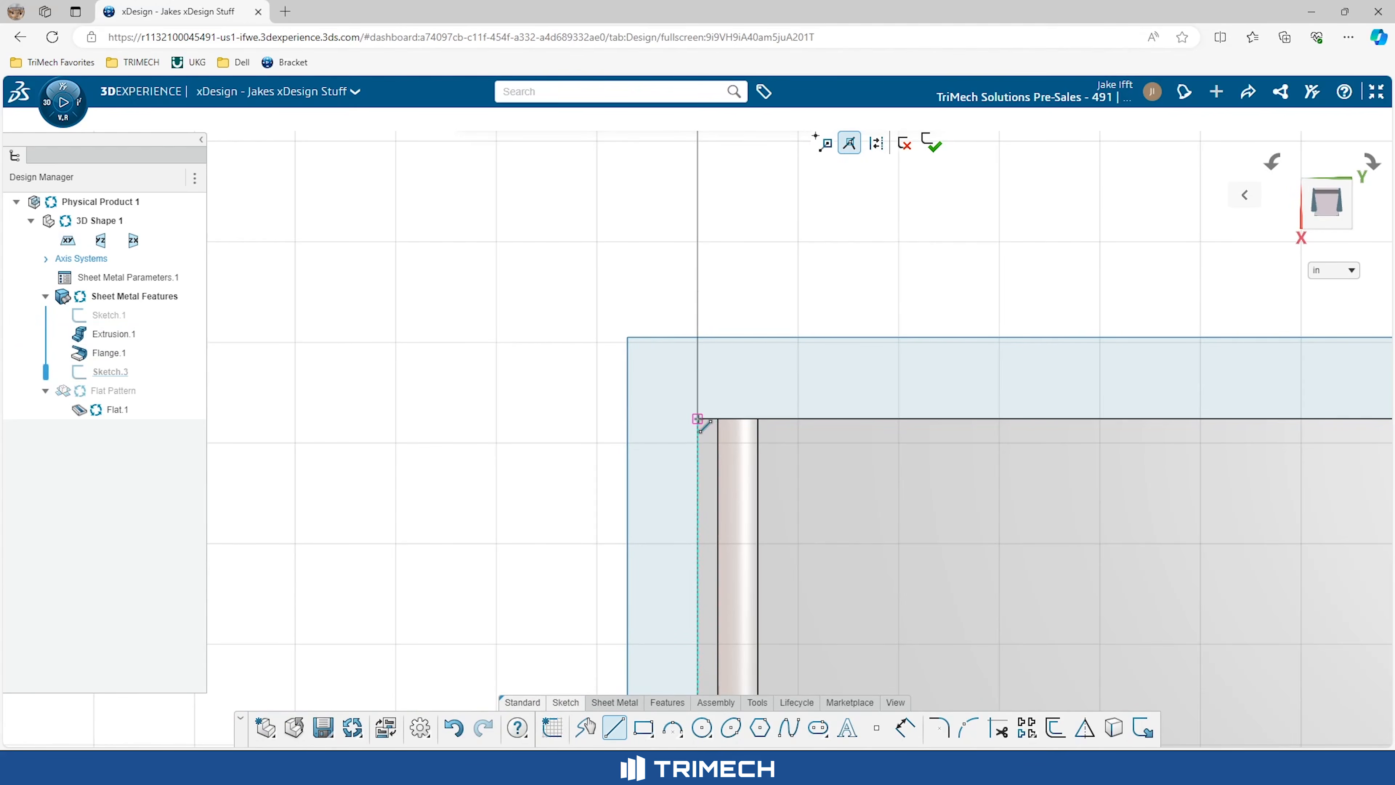
click(698, 419)
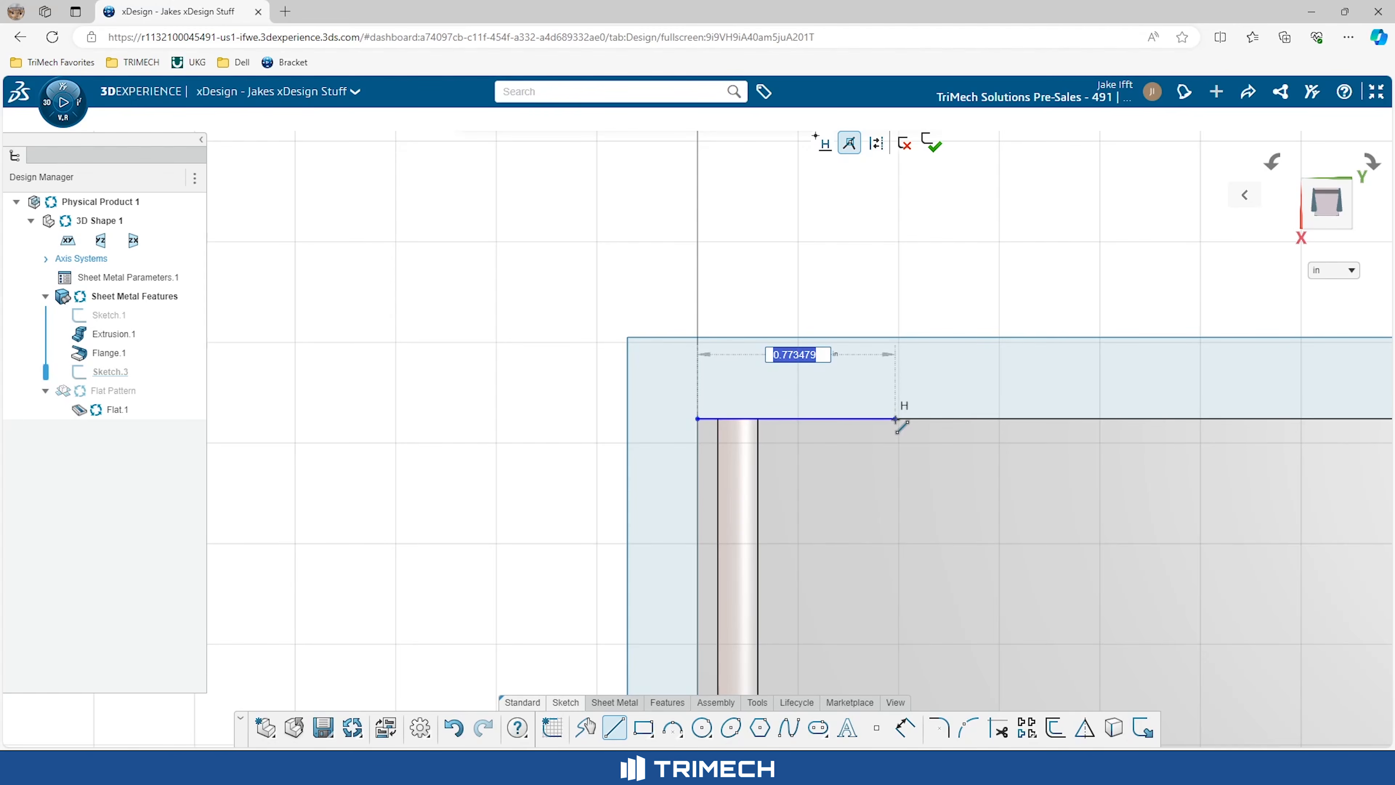
text(1)
key(Return)
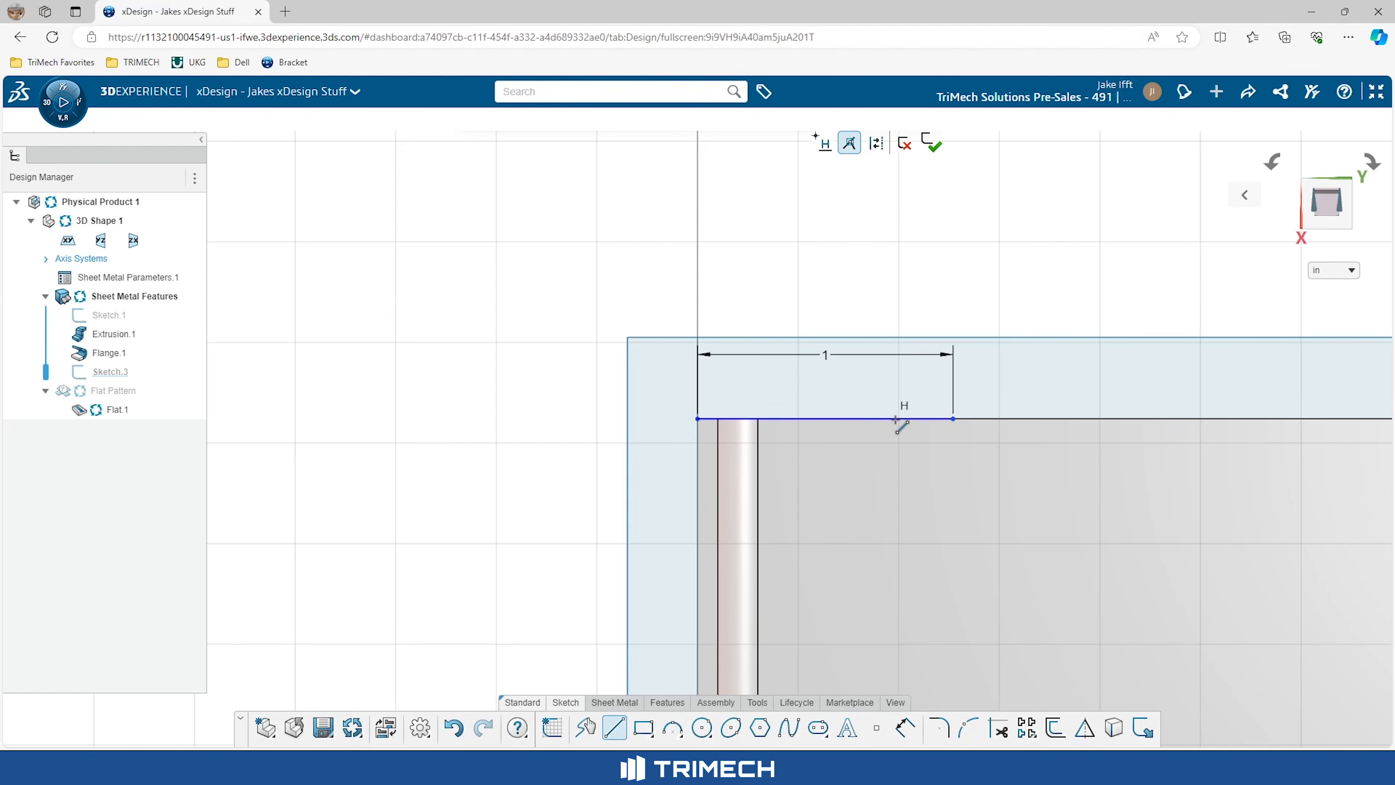
key(Escape)
scroll(820, 427, down, 2)
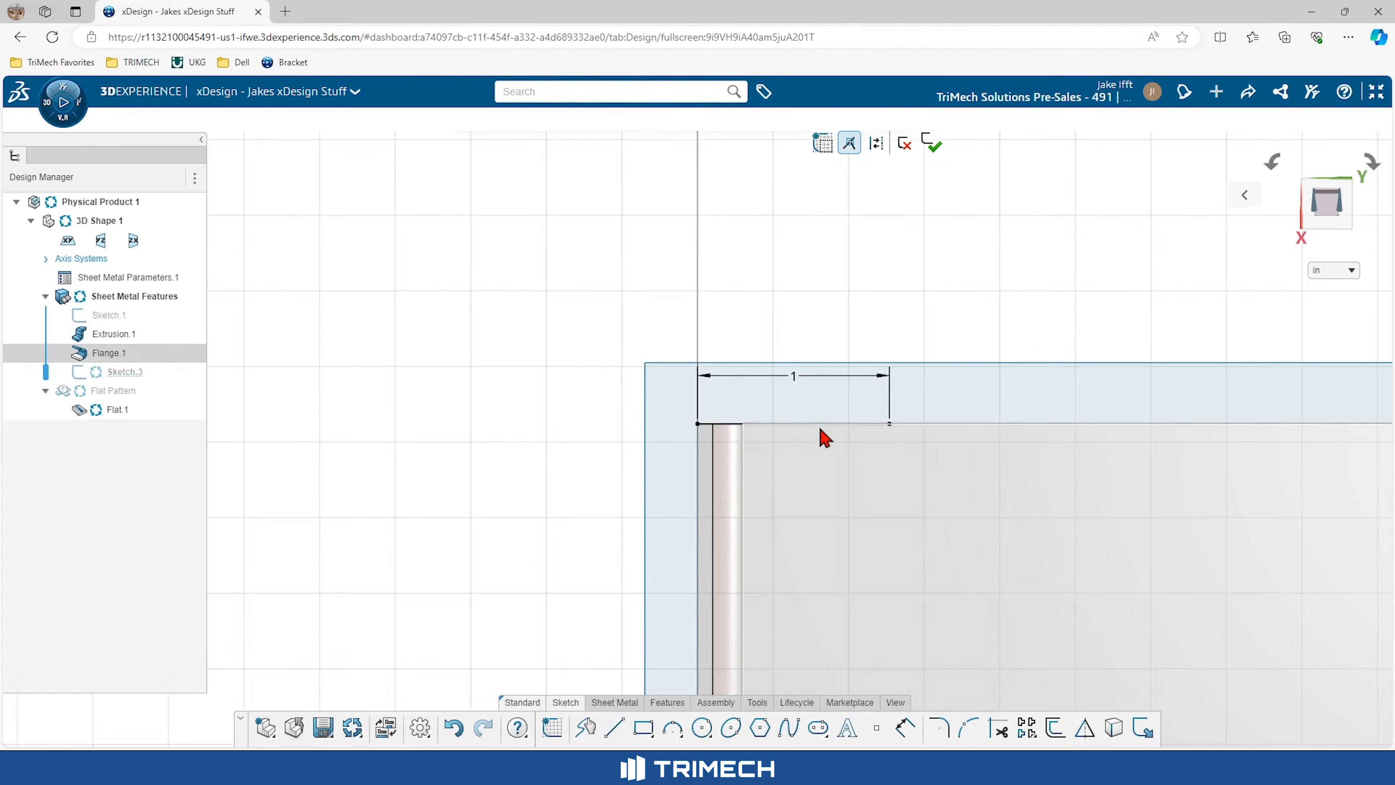
Step: Begin a miter flange with the 1 in line as profile and the first side wall's open-end edge as its edge
middle_drag(820, 428, 771, 450)
scroll(771, 450, down, 3)
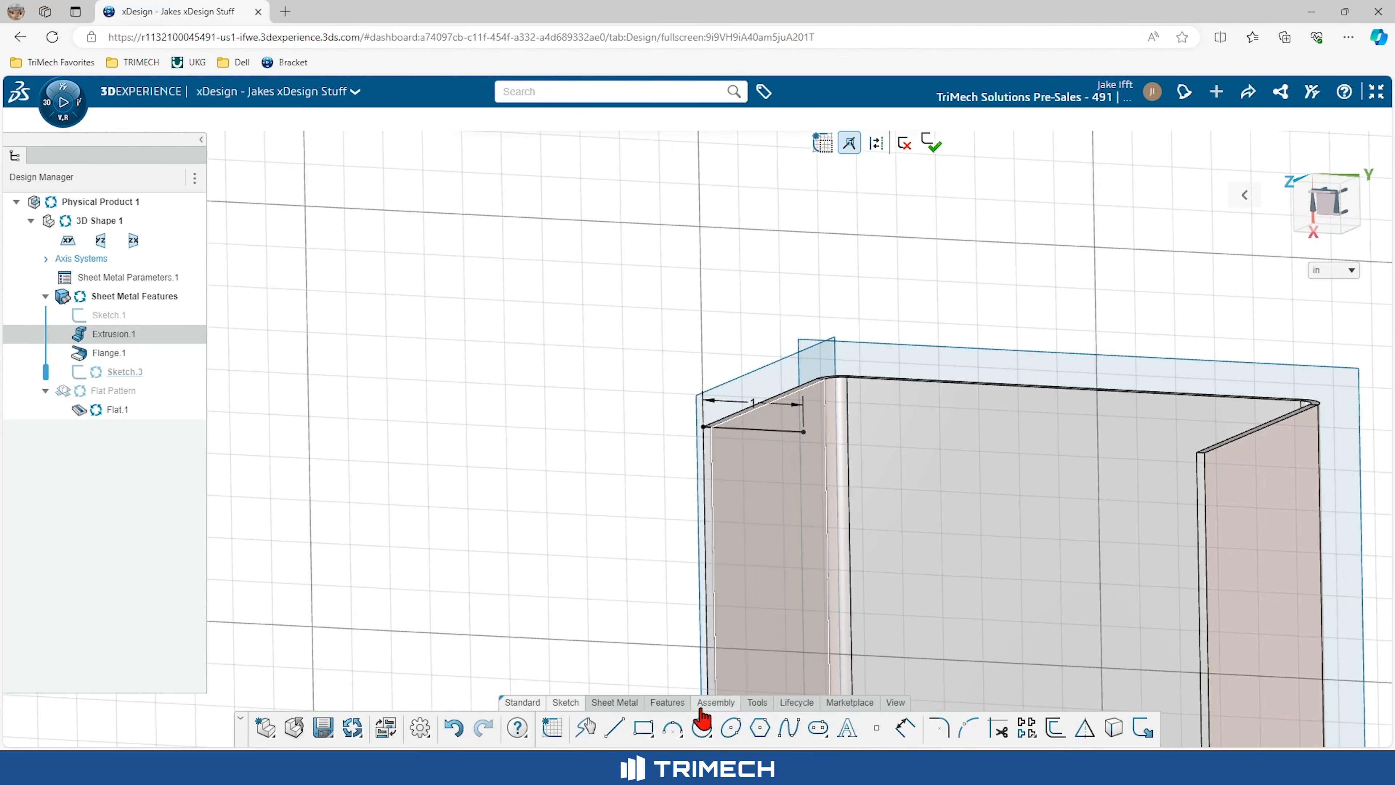
click(618, 703)
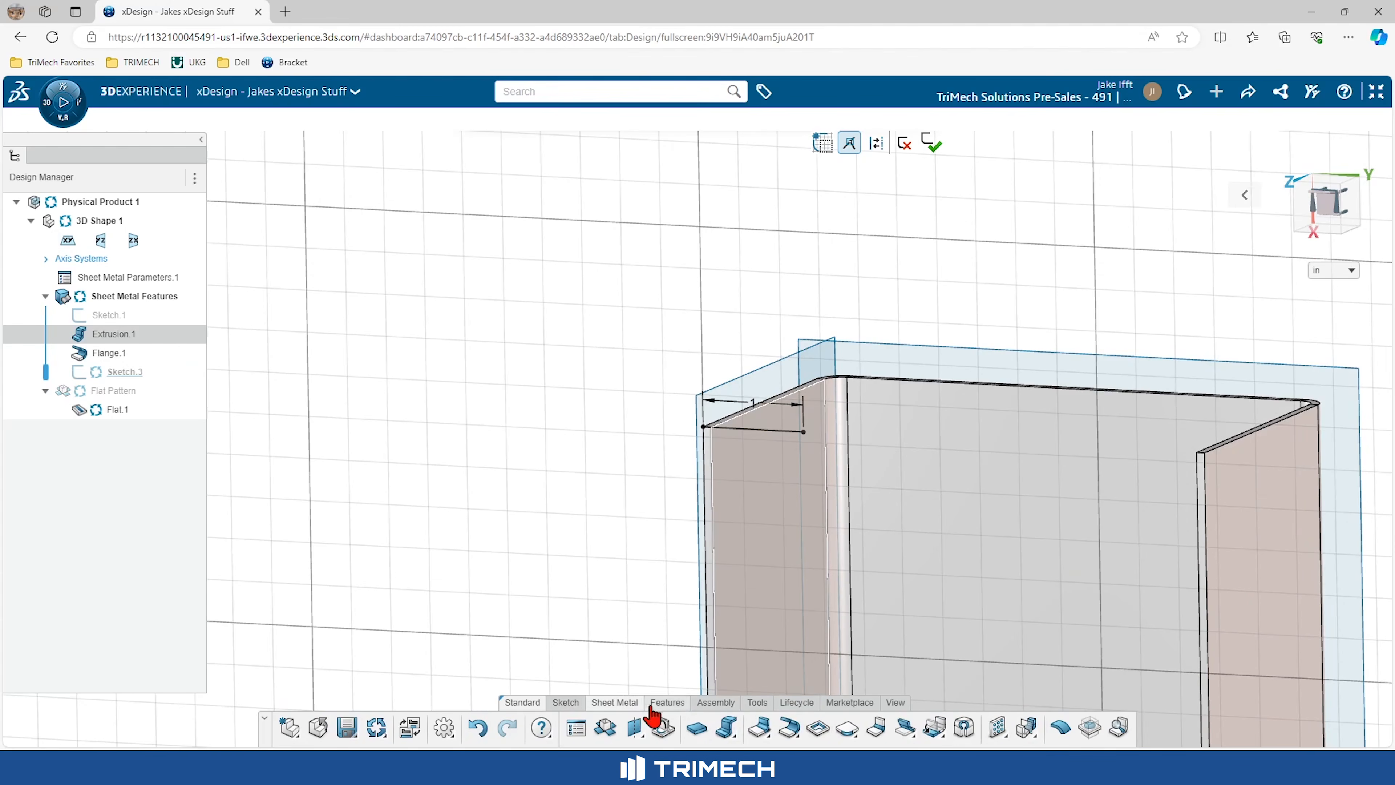
click(764, 734)
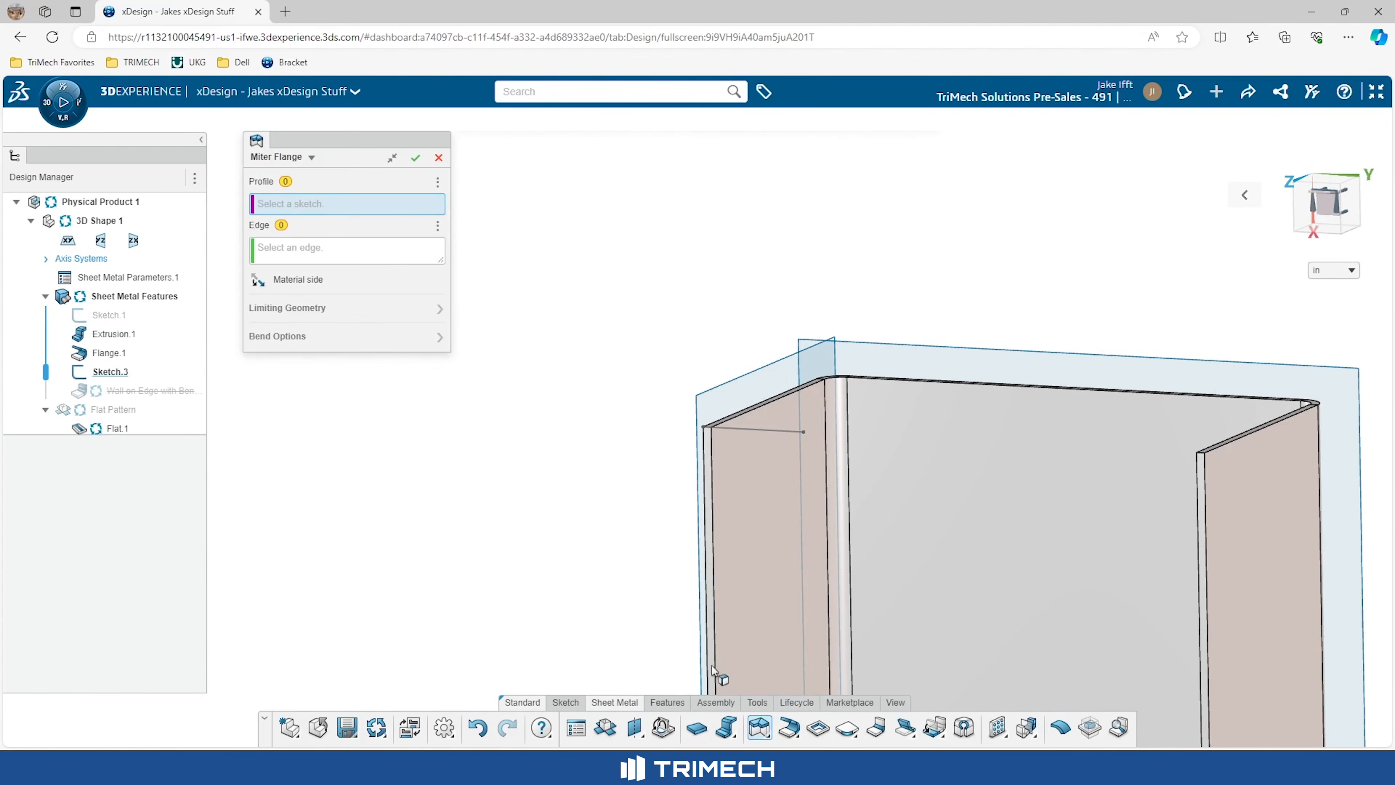
click(797, 440)
click(736, 418)
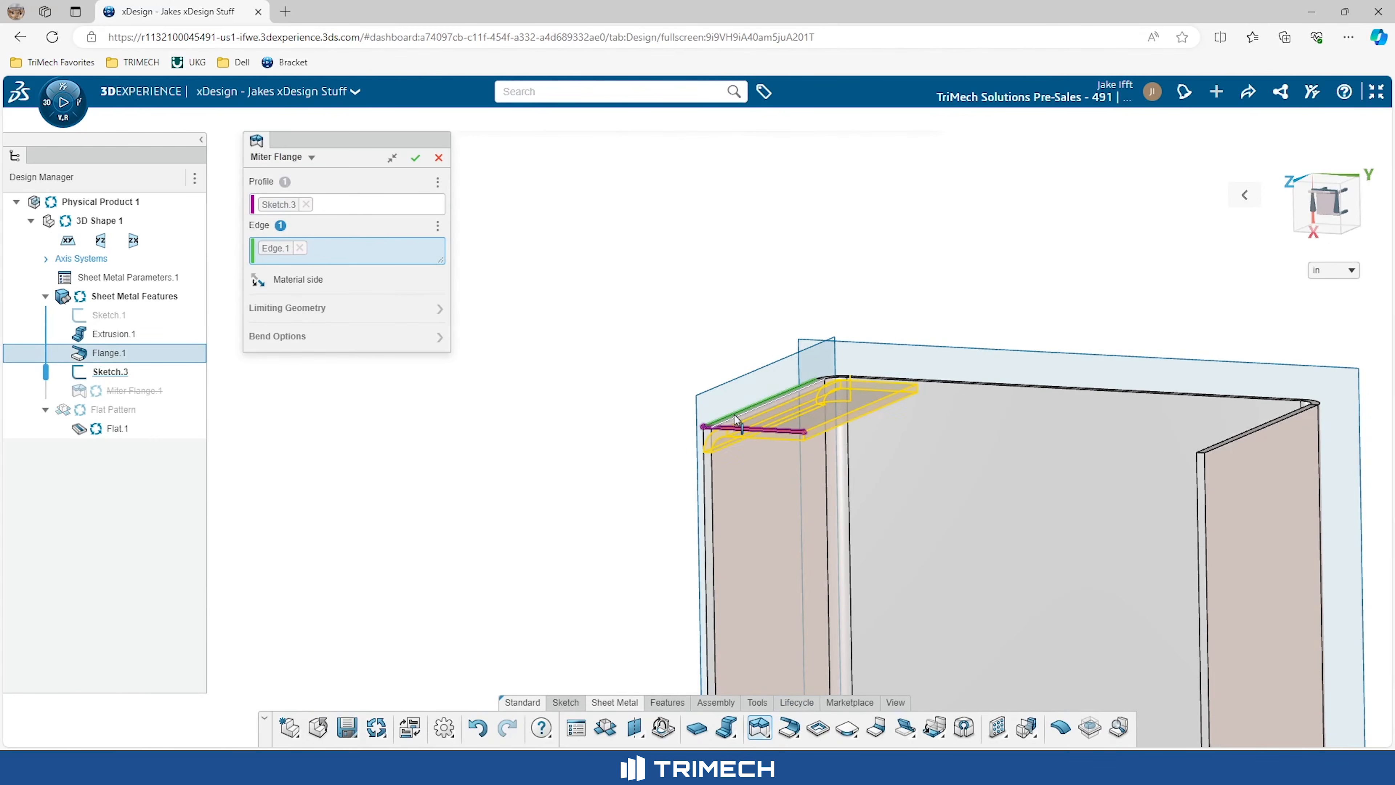
Step: Extend the miter flange along the open-end edges of the base and the opposite side wall, and accept it
click(870, 377)
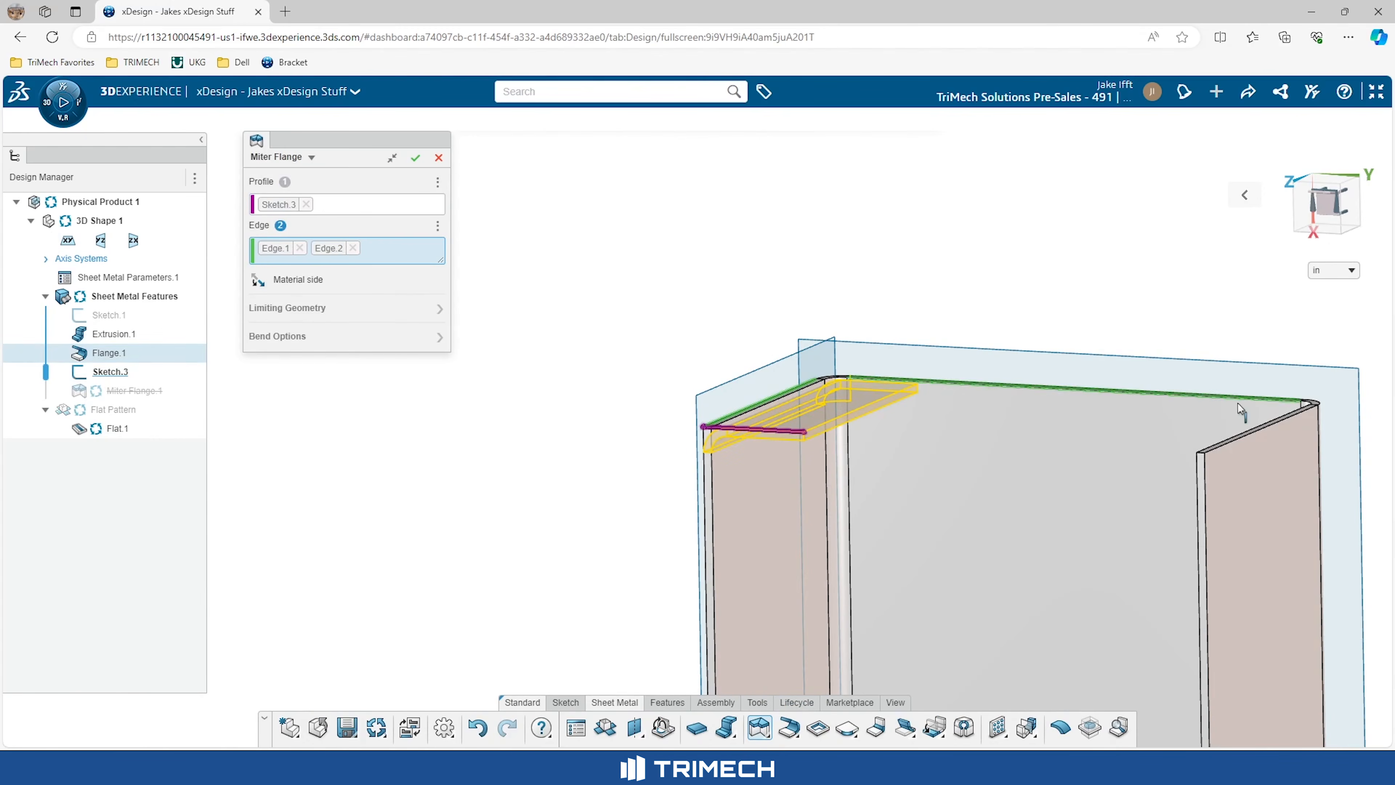
click(1268, 427)
middle_drag(1039, 484, 1040, 625)
scroll(1040, 625, down, 4)
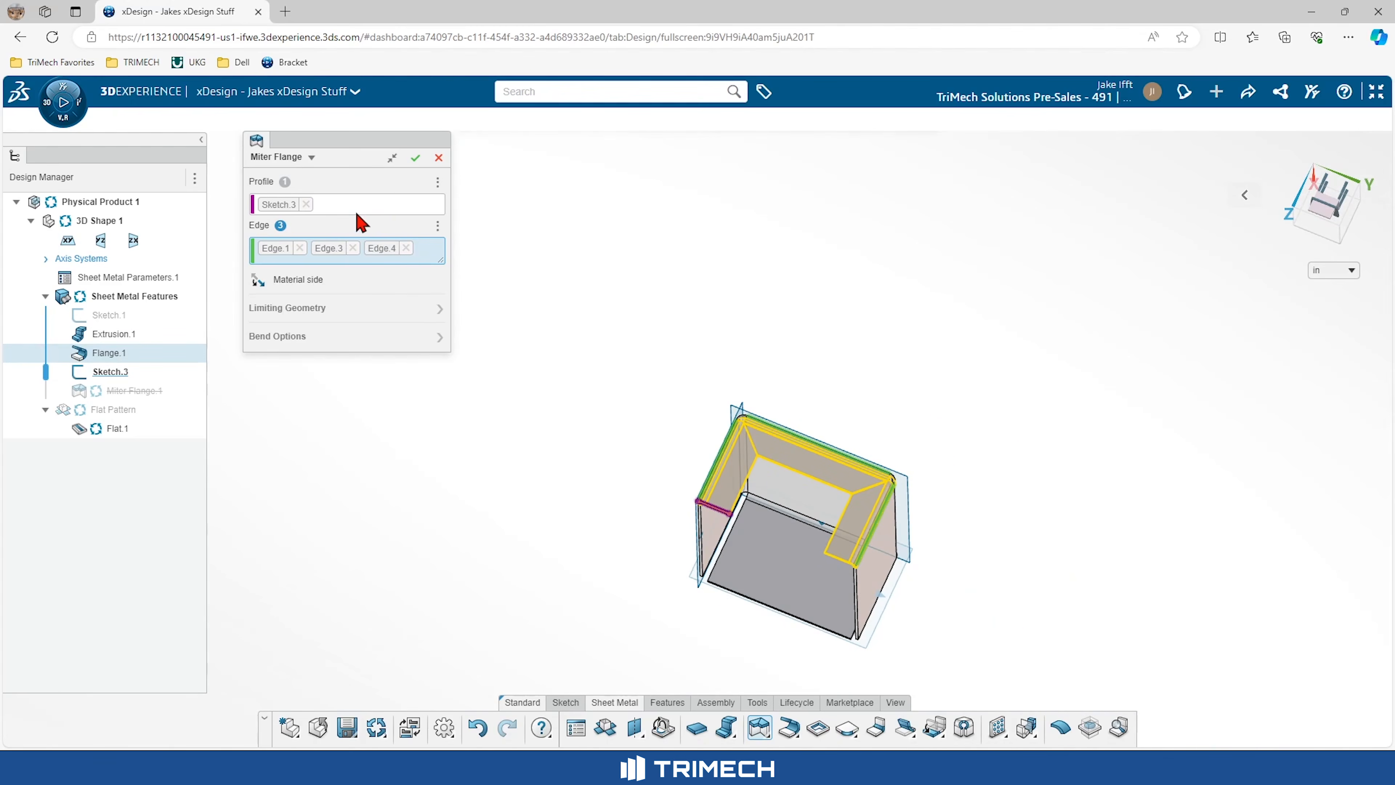
click(415, 164)
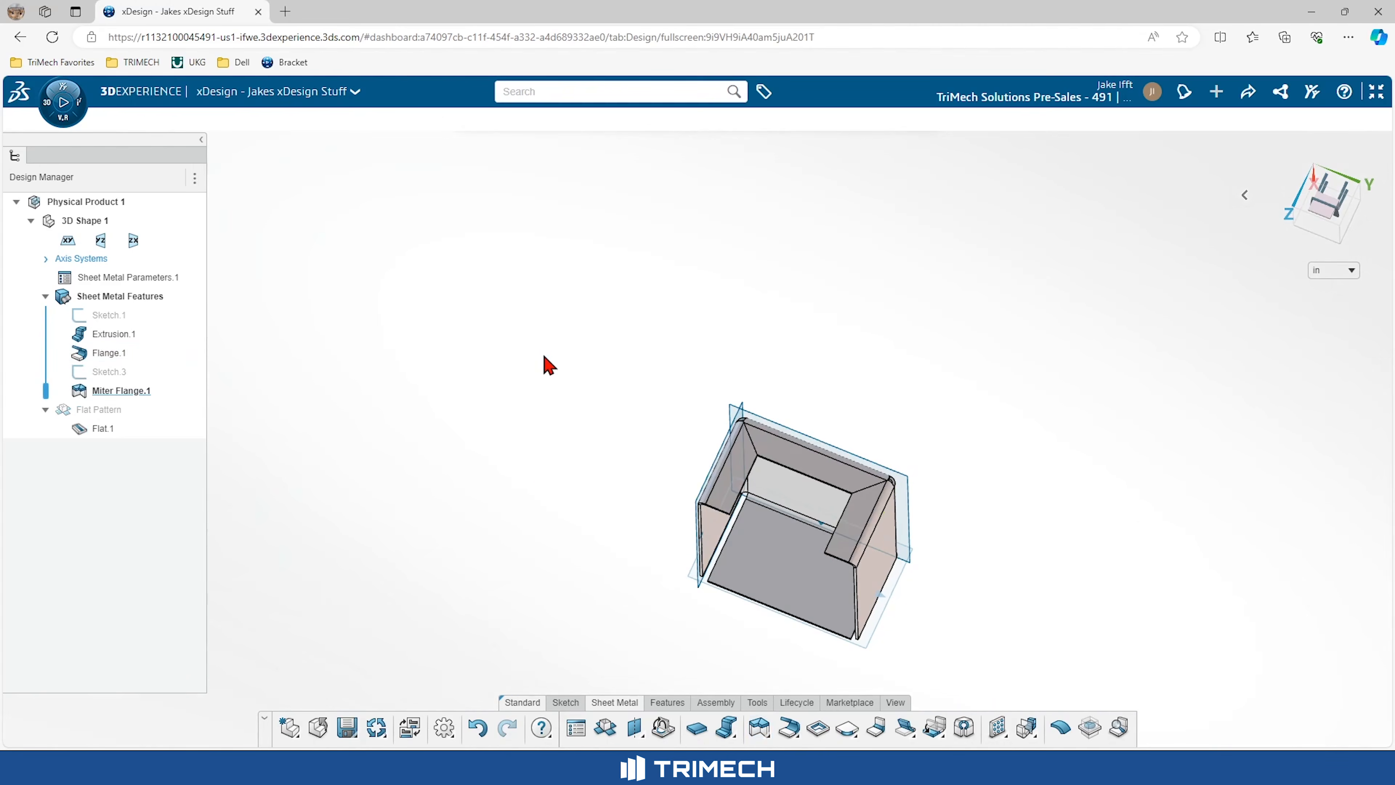
Step: Open a sketch on the inner face of the end flange, opposite the miter flange
middle_drag(536, 476, 363, 242)
middle_drag(956, 562, 772, 528)
scroll(751, 527, up, 1)
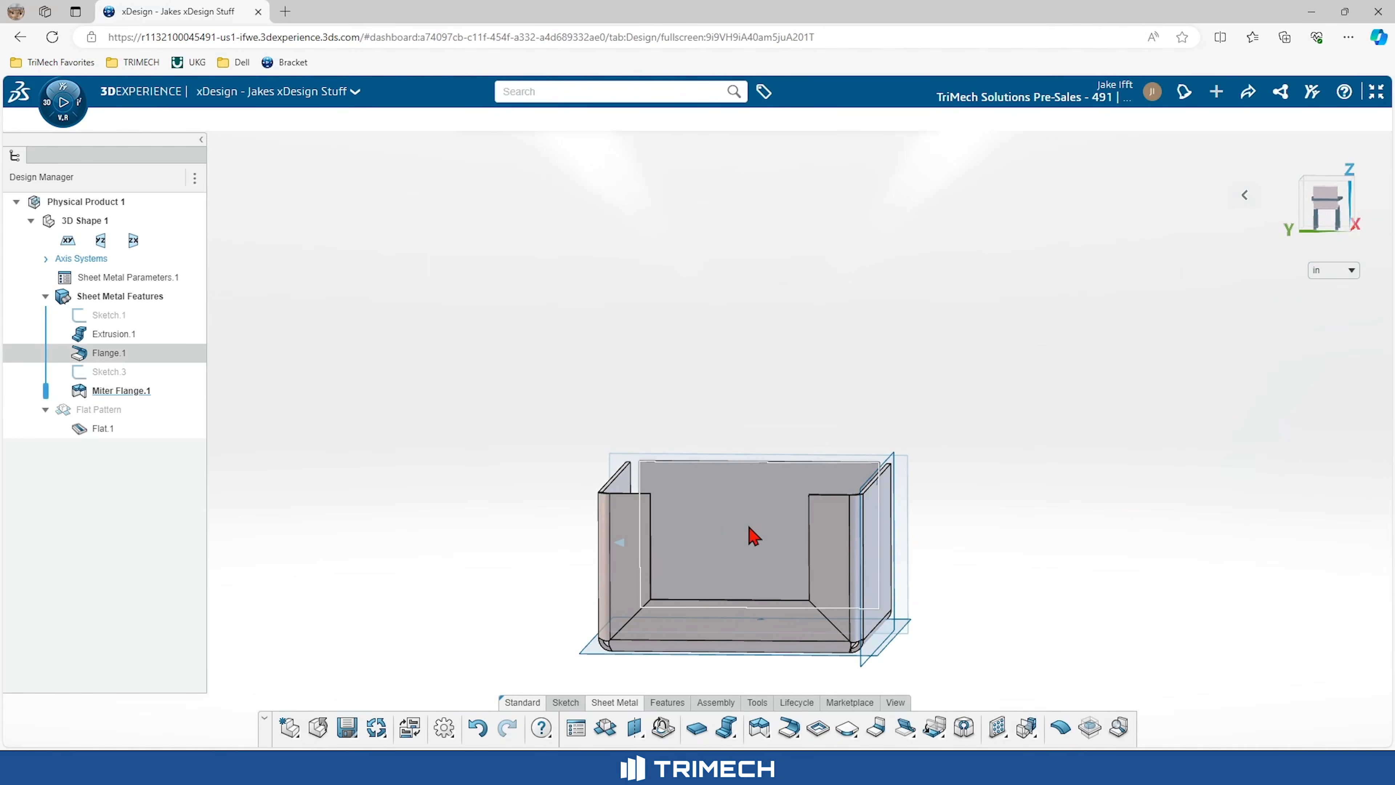
scroll(756, 560, down, 1)
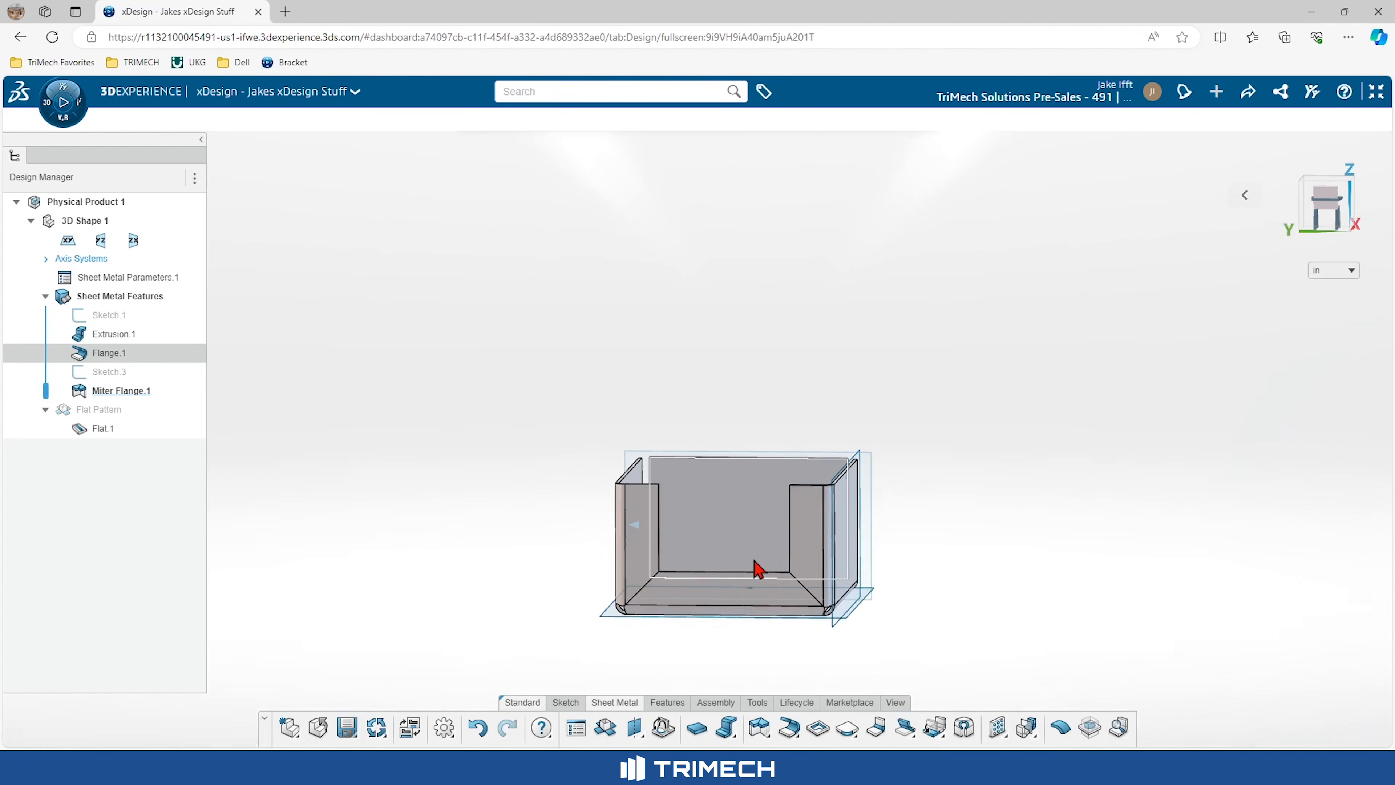
scroll(756, 559, up, 2)
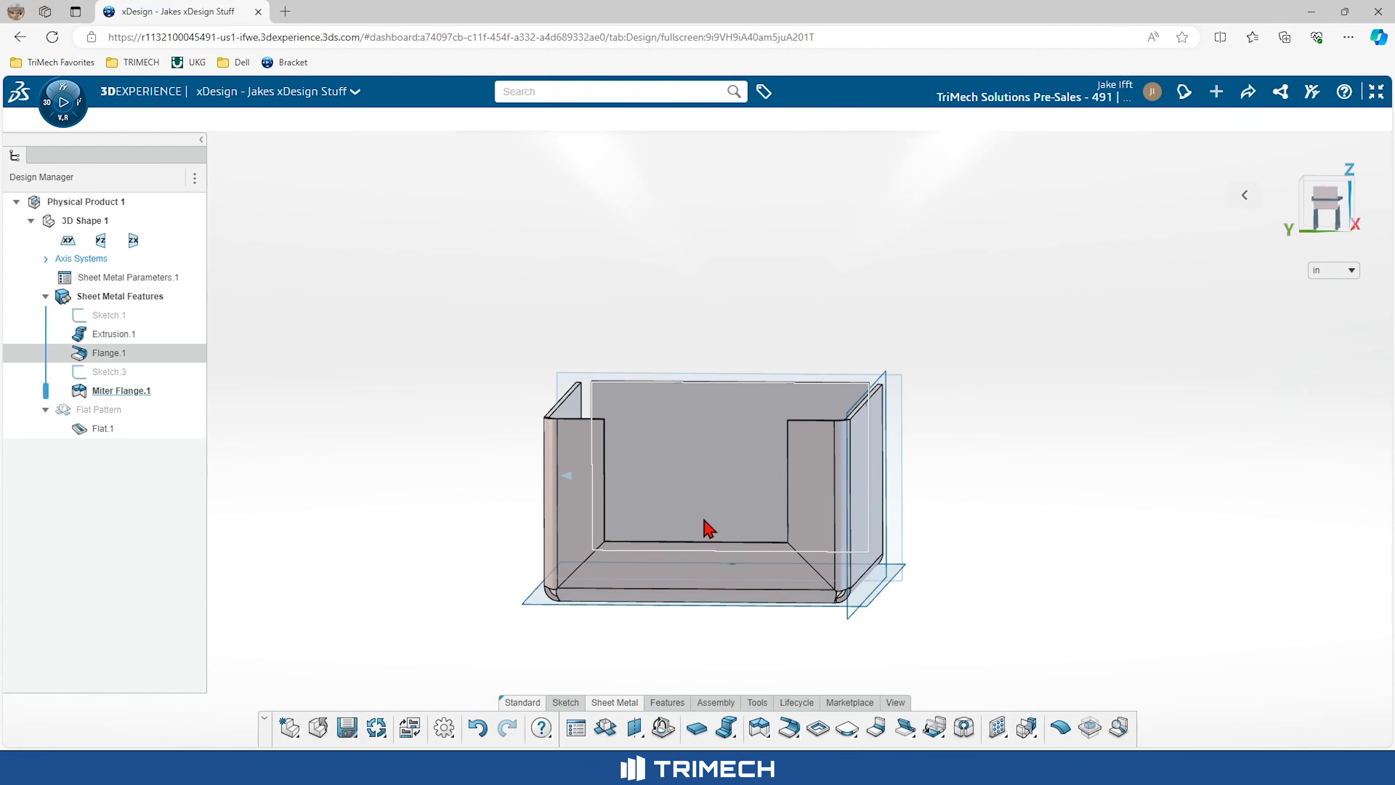
click(566, 703)
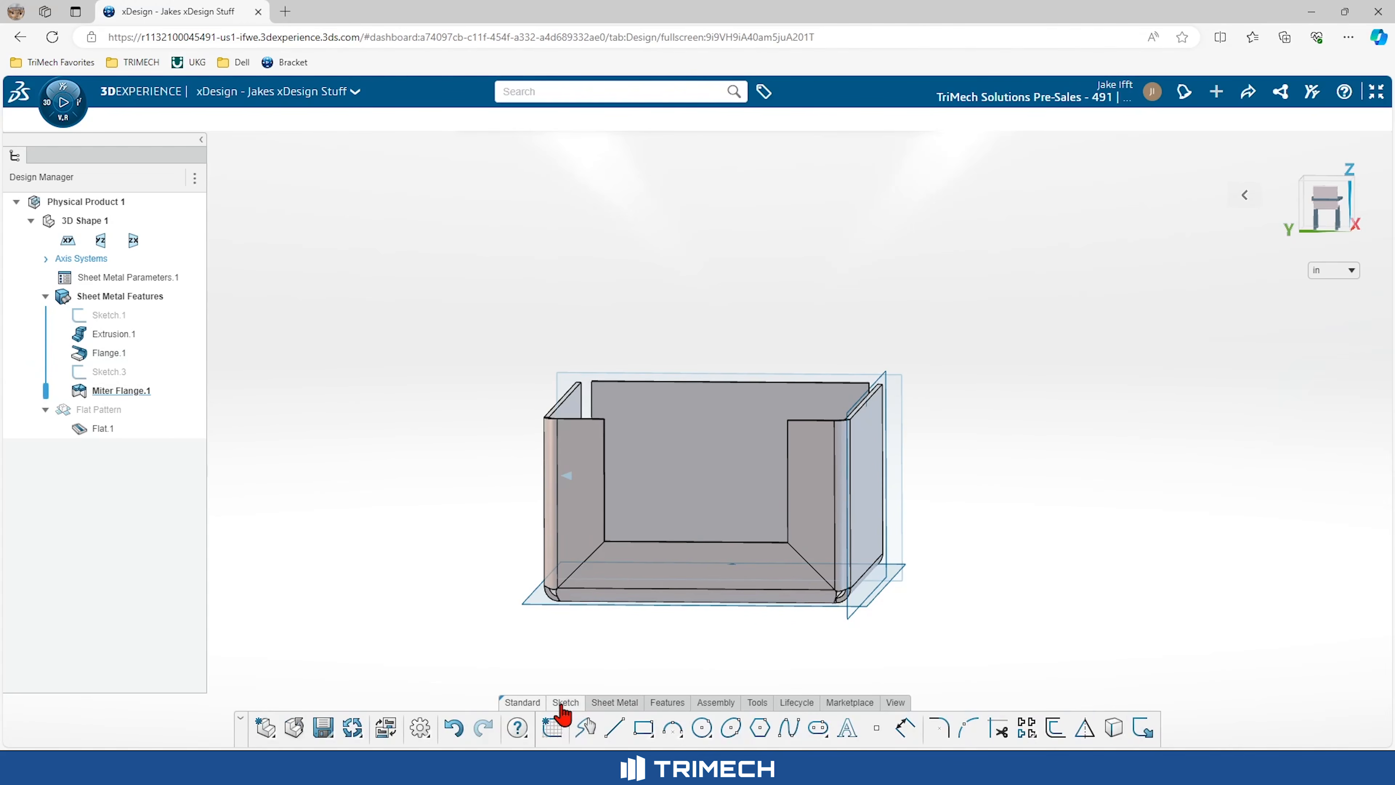
click(553, 726)
click(722, 457)
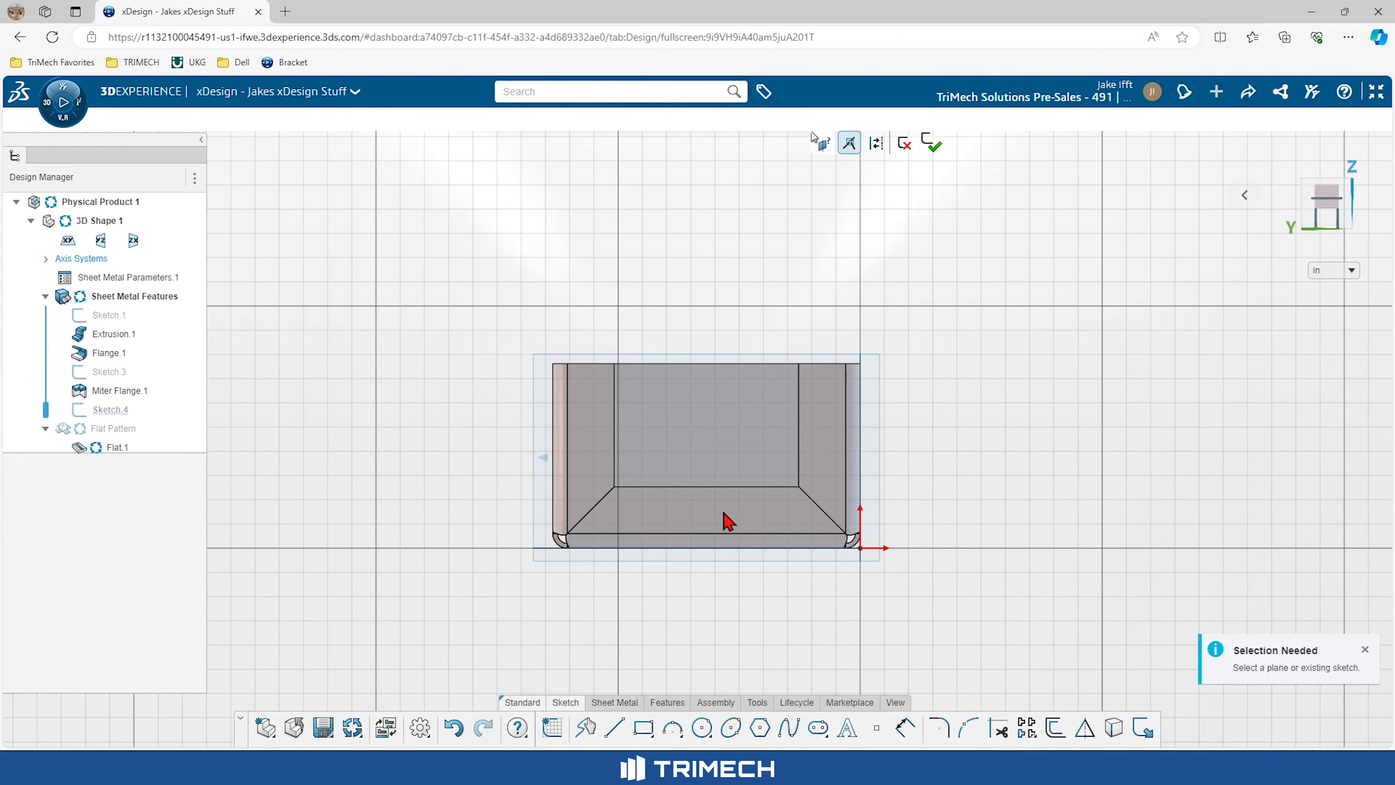
Step: Add the sketch text "xSheetMetal" across the middle of the end flange and close the text tool
click(852, 731)
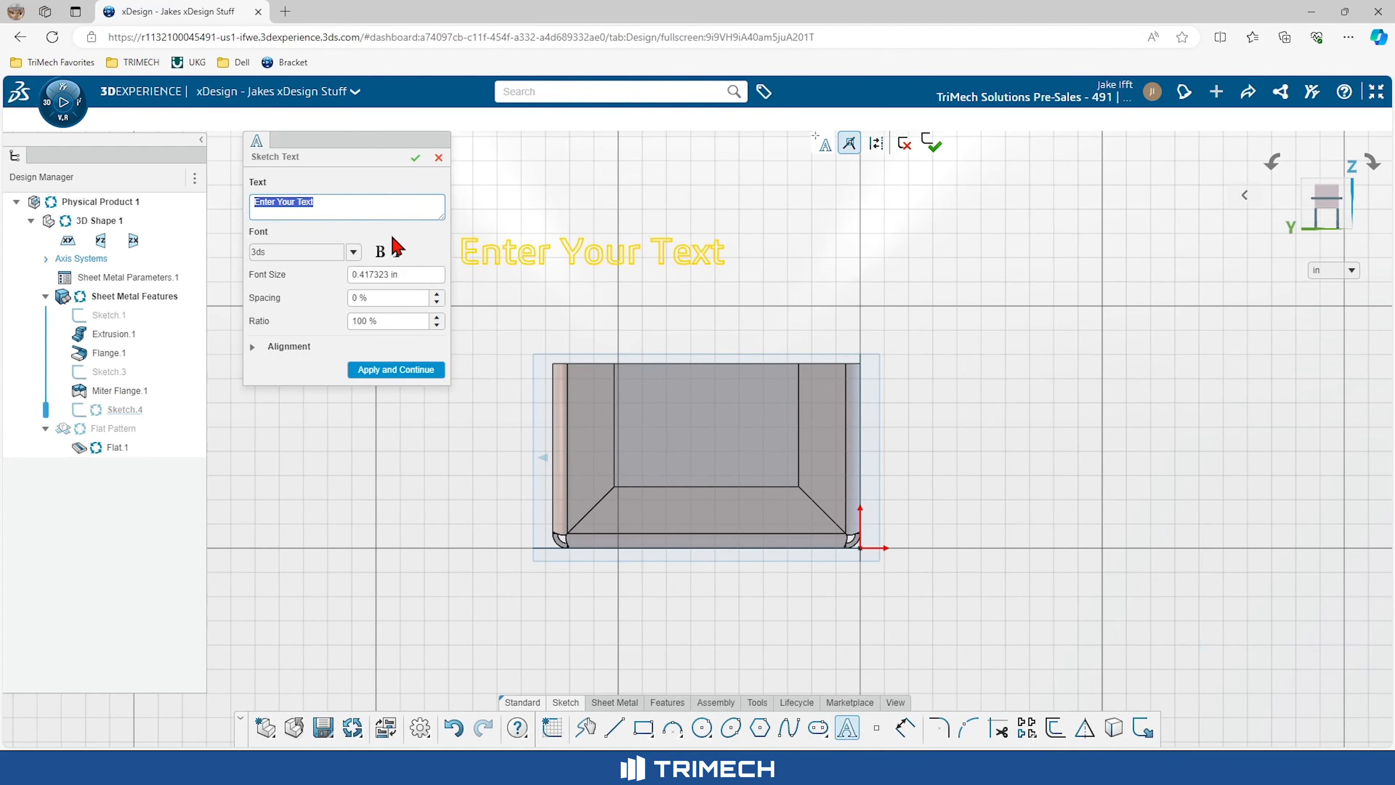
text(xS)
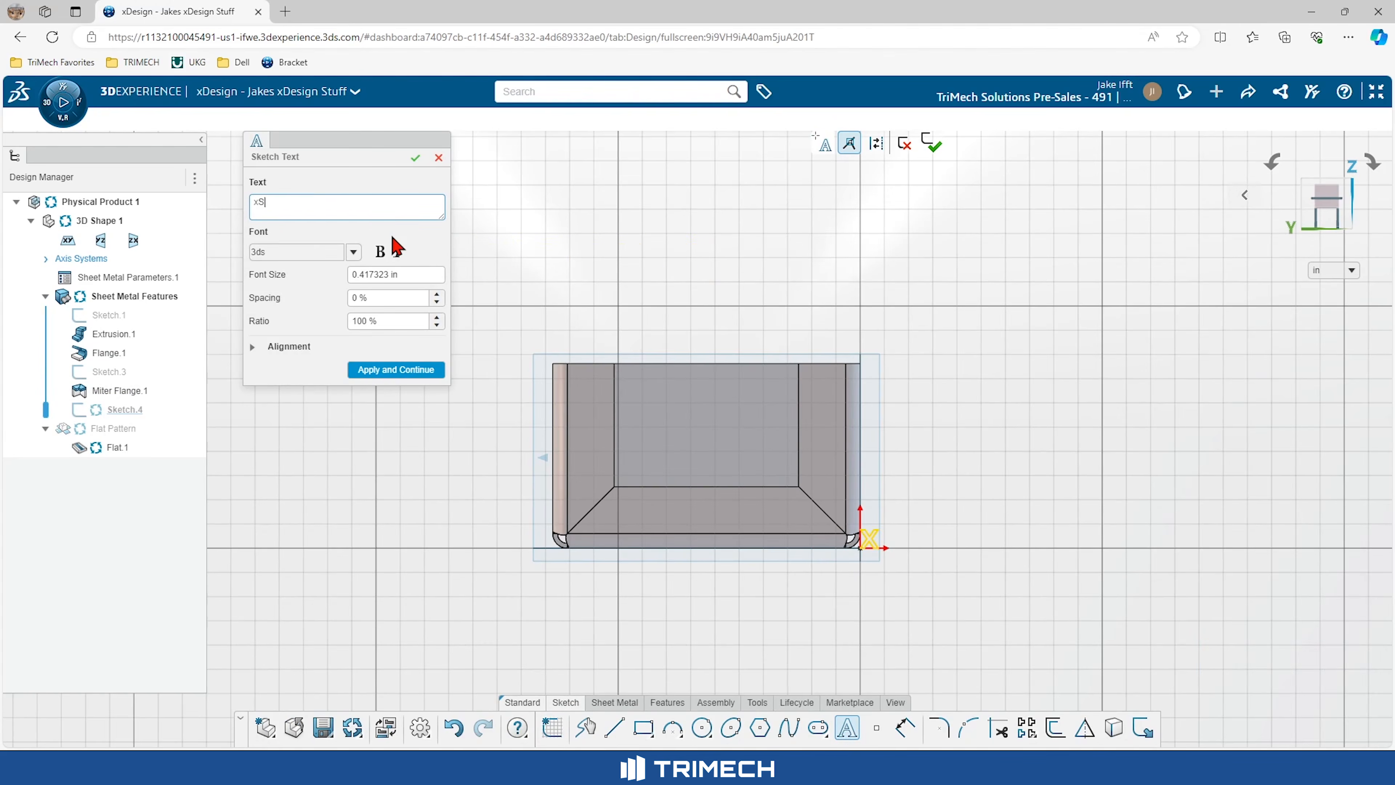
text(heetMetal)
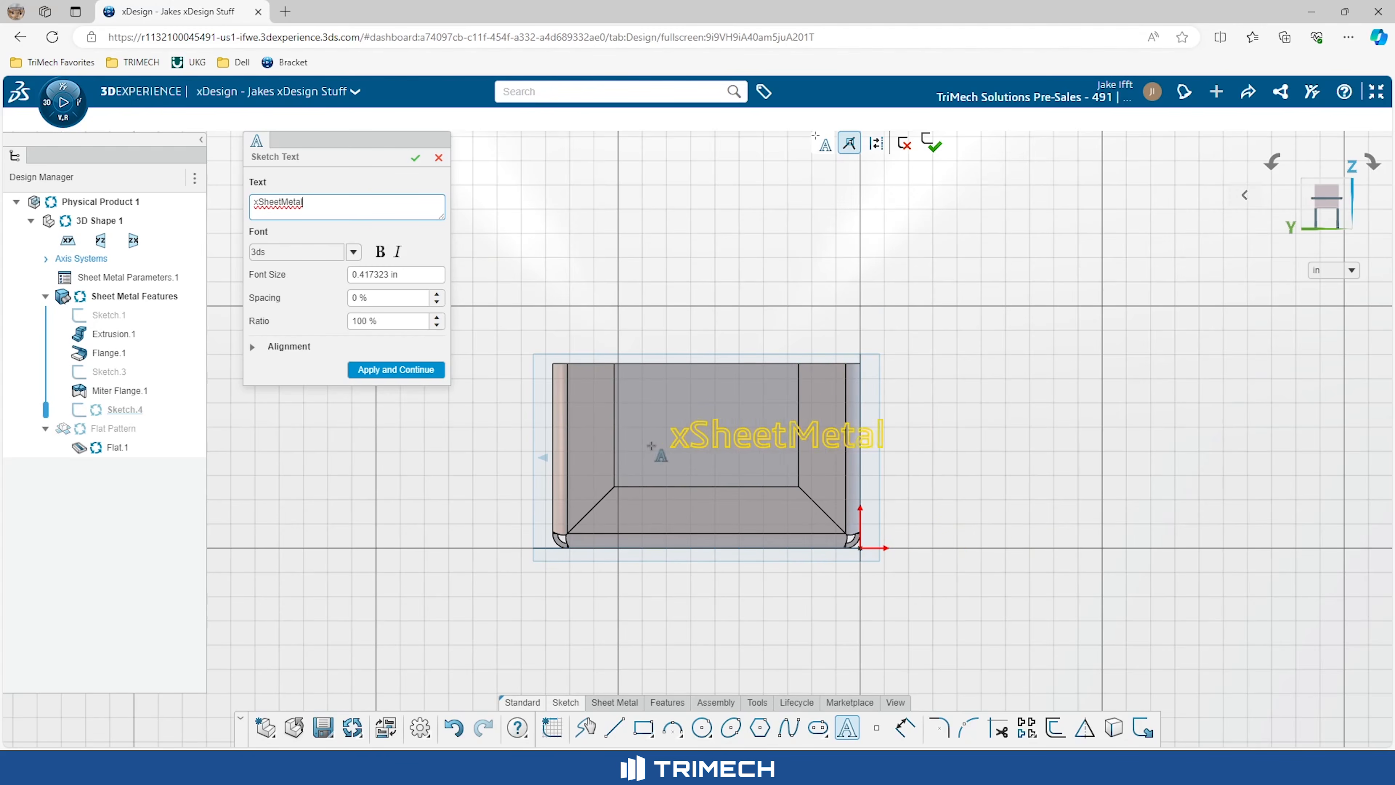
click(595, 448)
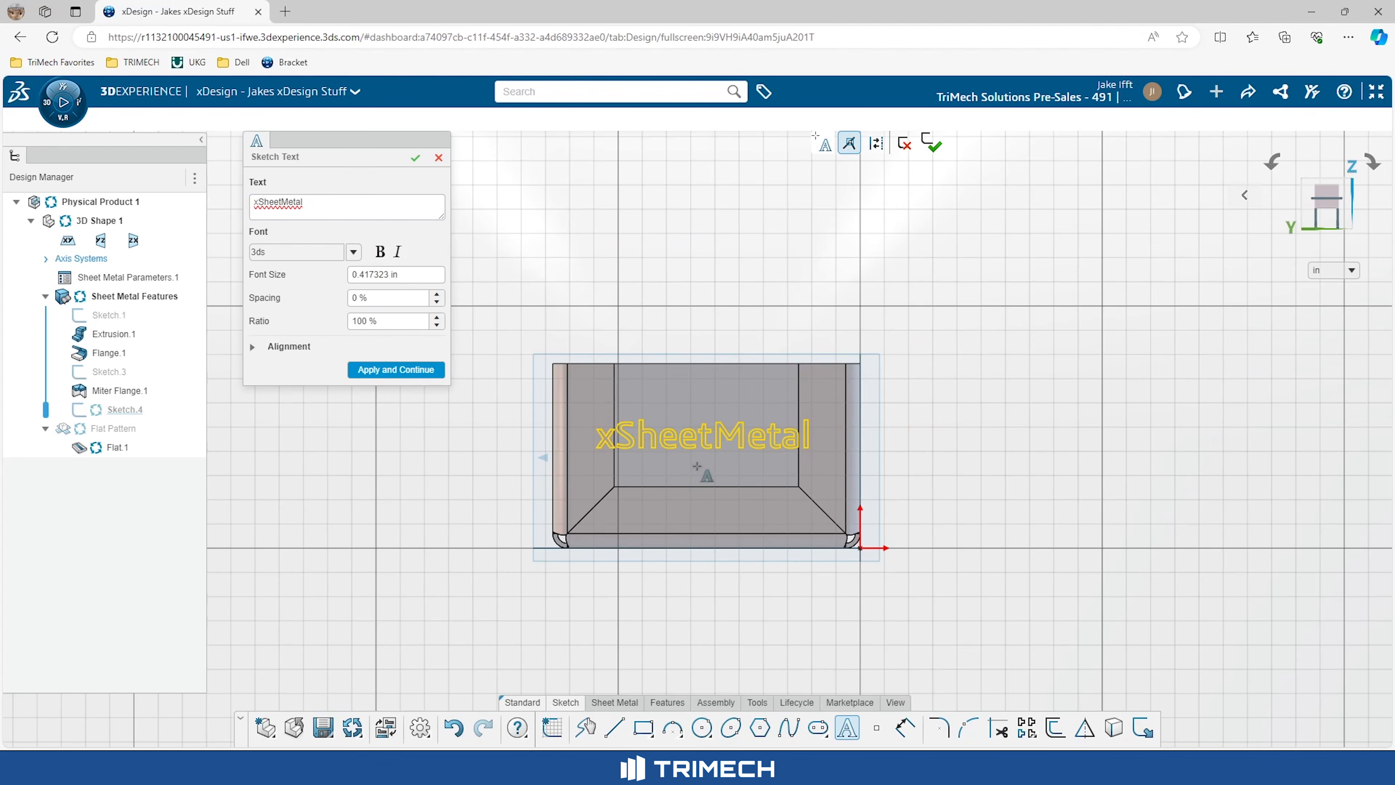
click(399, 373)
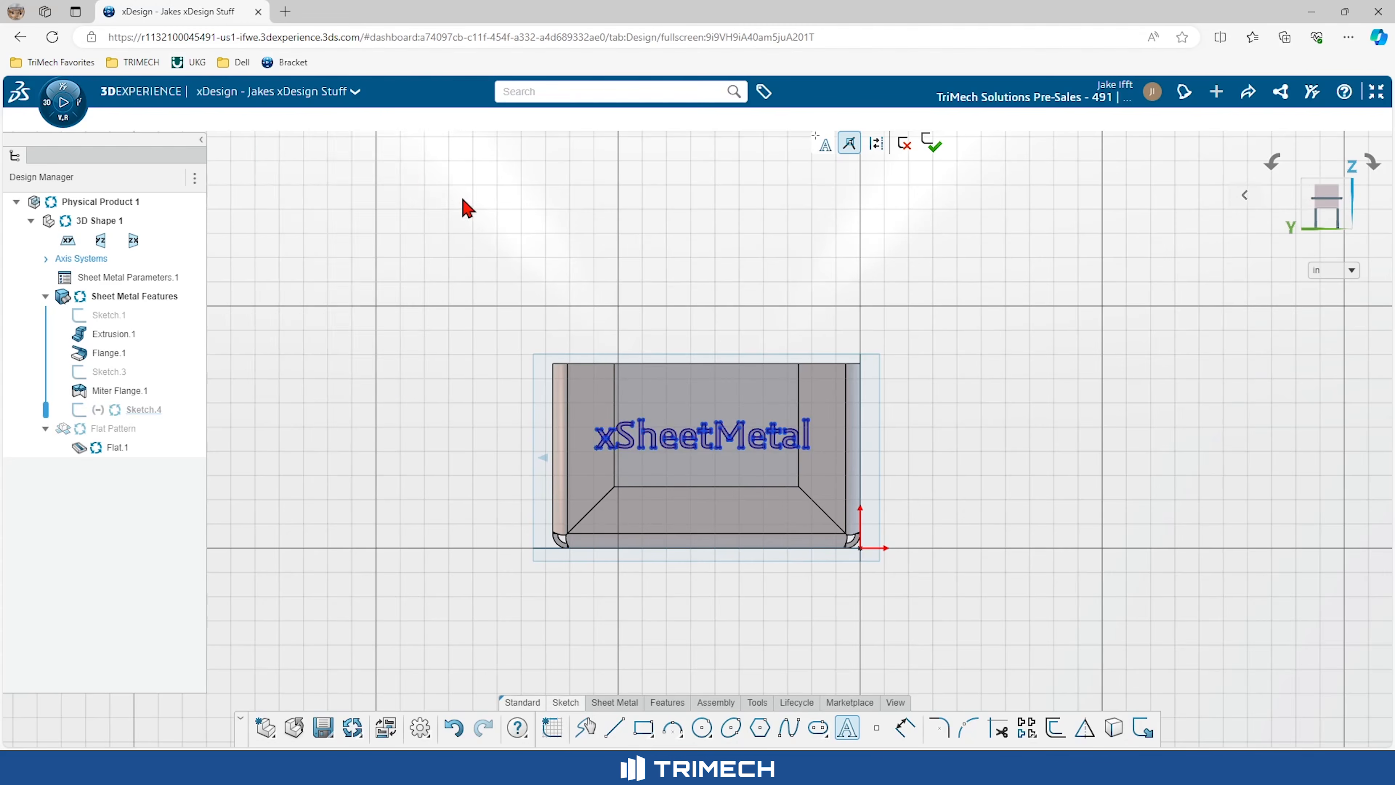
click(438, 158)
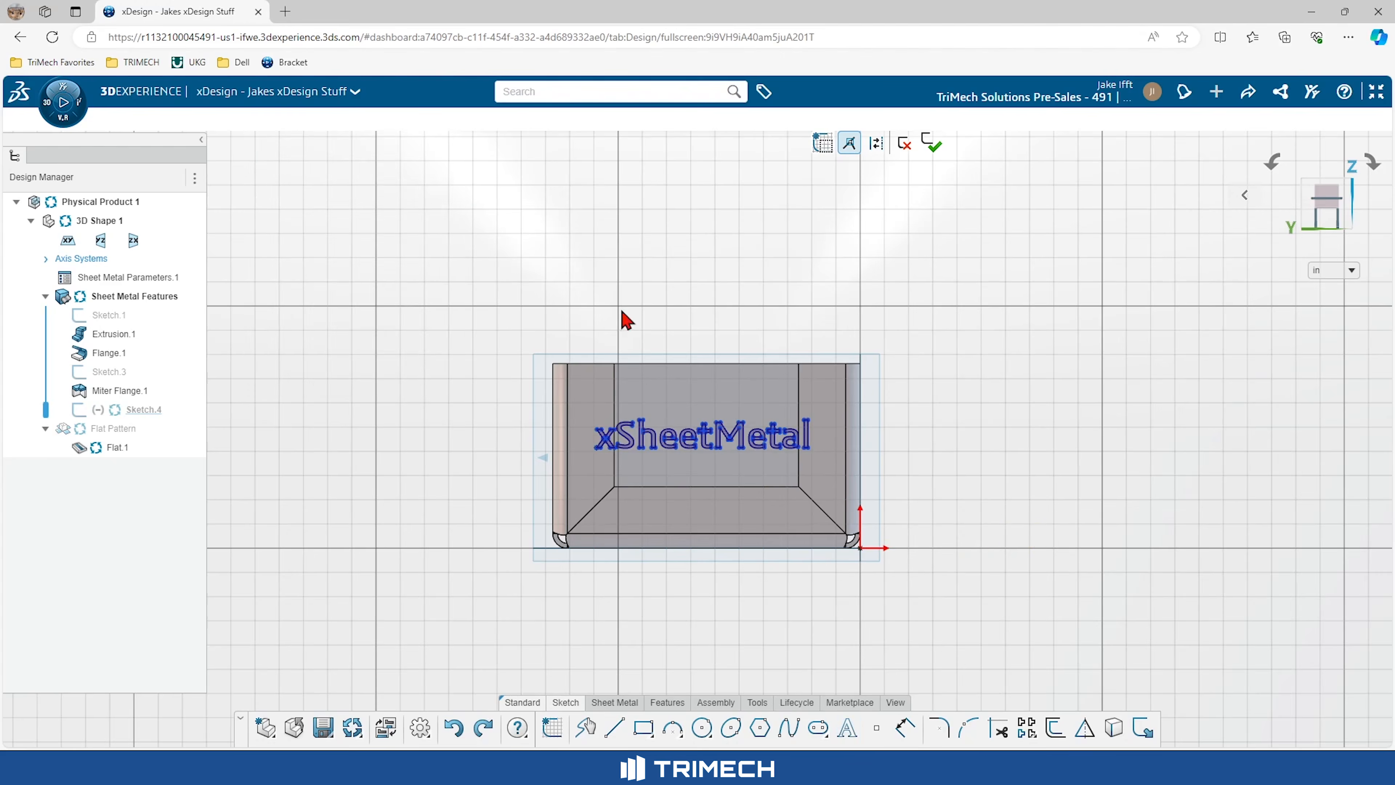
Step: Cut the text sketch through the end flange with a standard Cutout linked to thickness
middle_drag(623, 311, 675, 522)
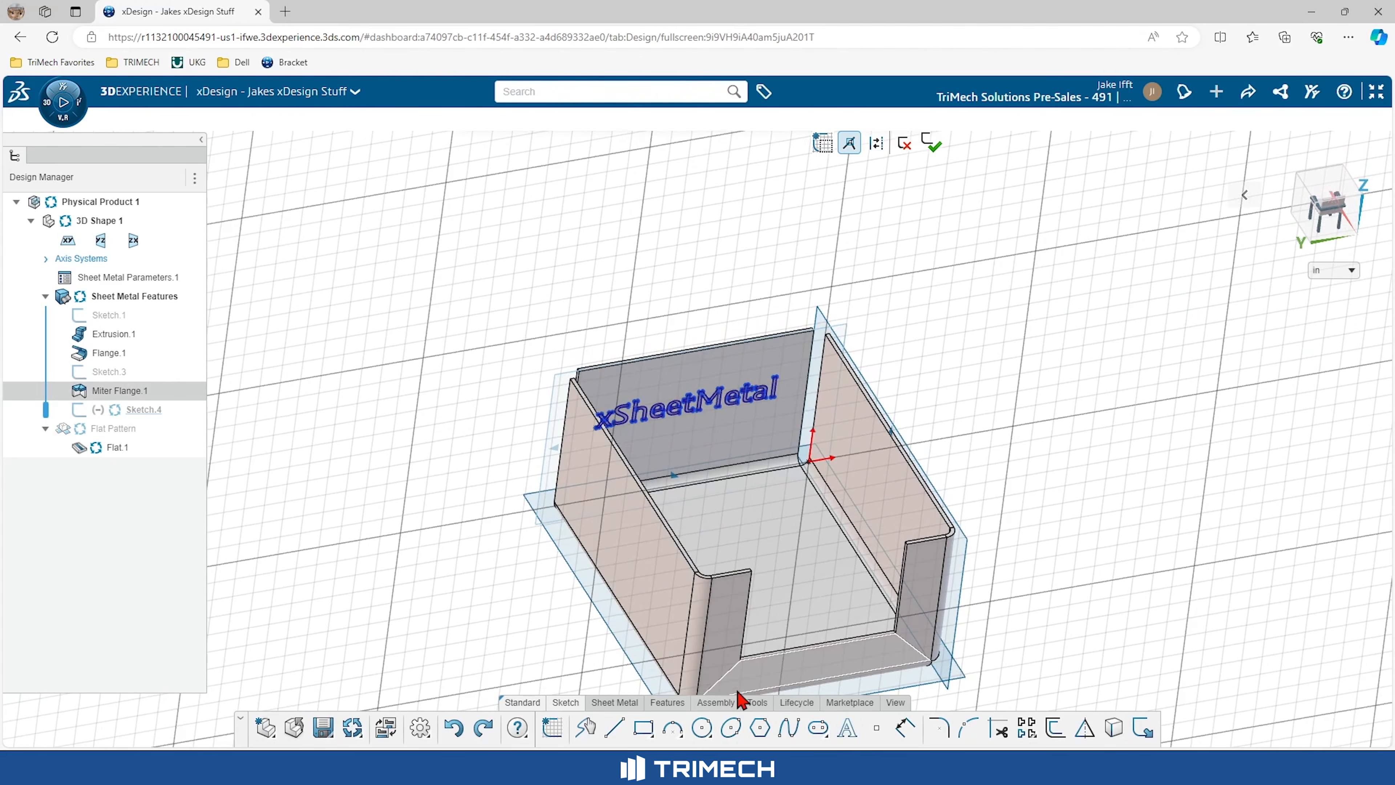
click(618, 703)
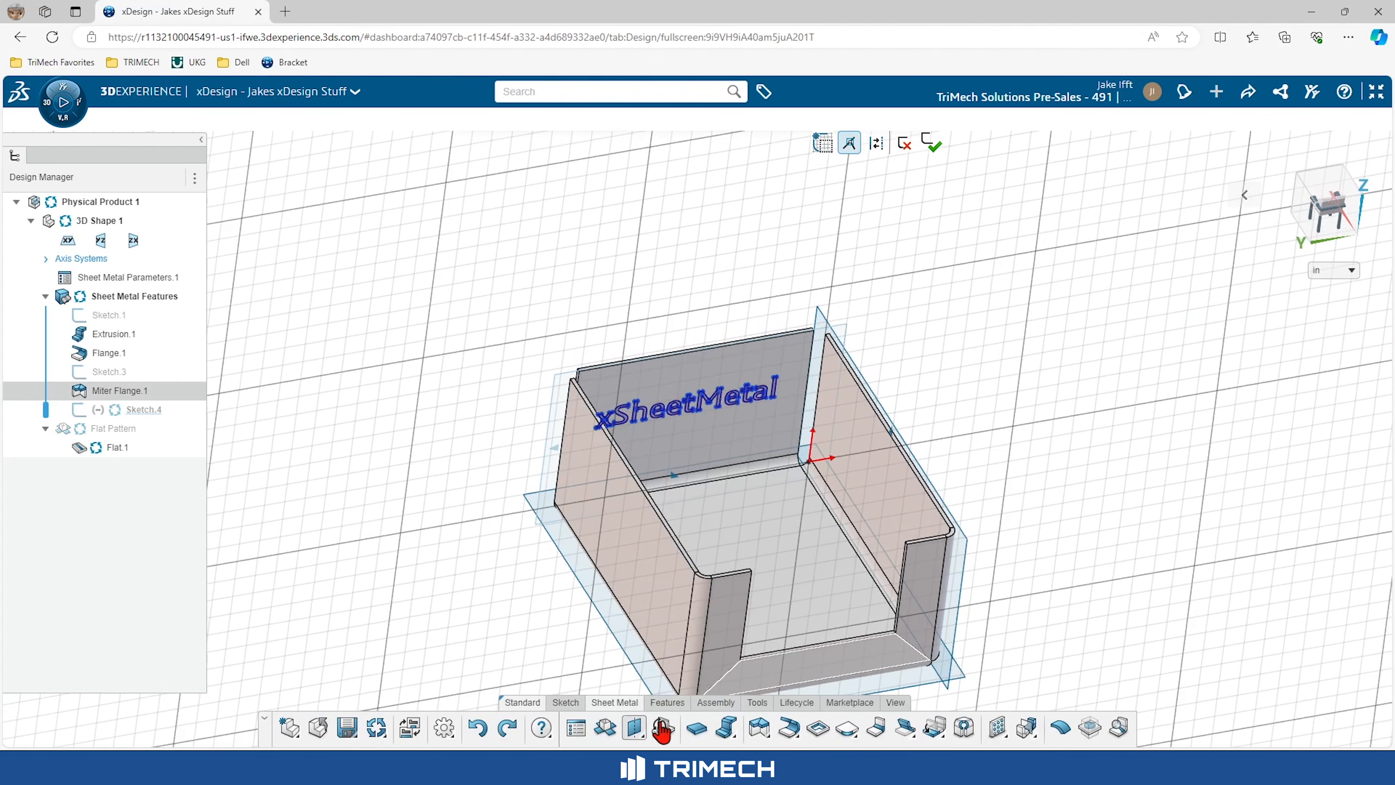
click(821, 733)
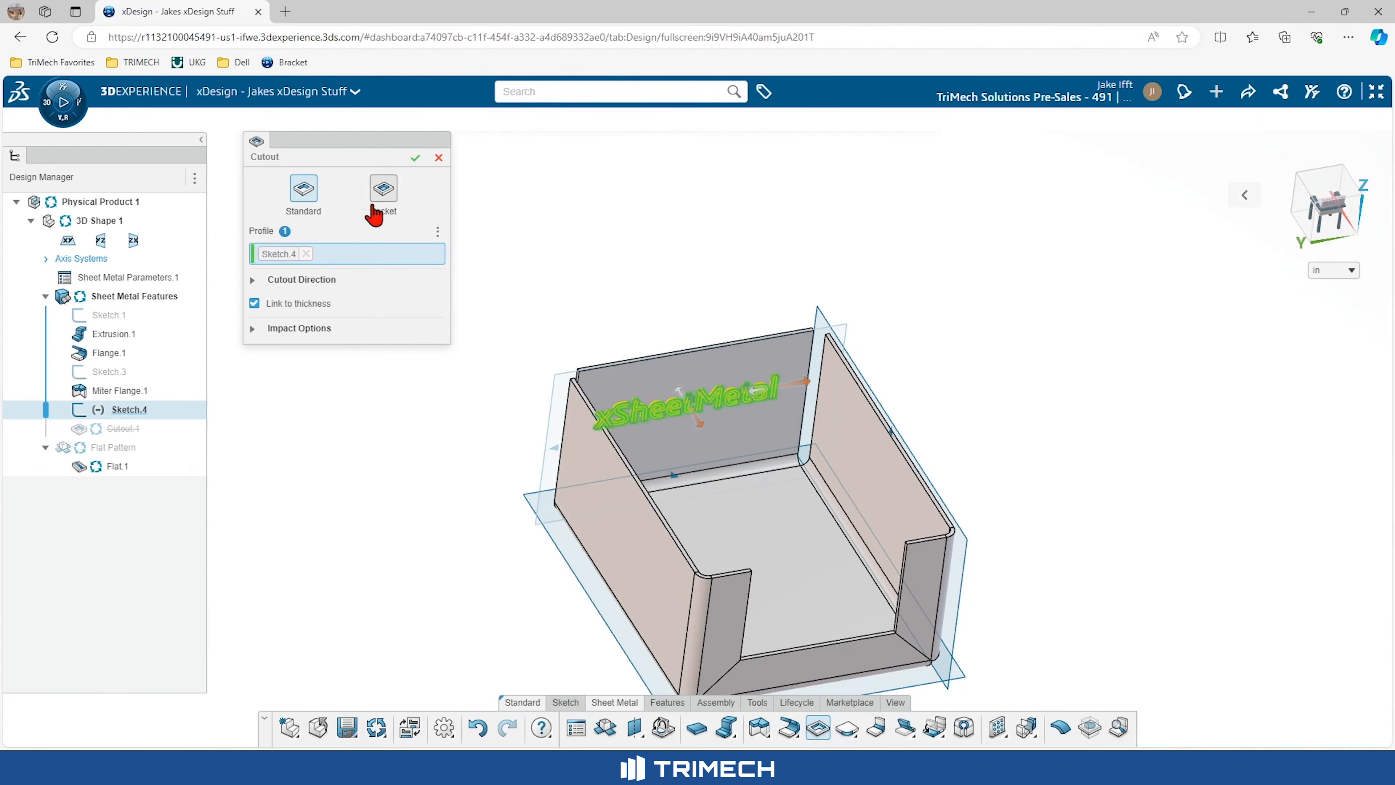
click(415, 161)
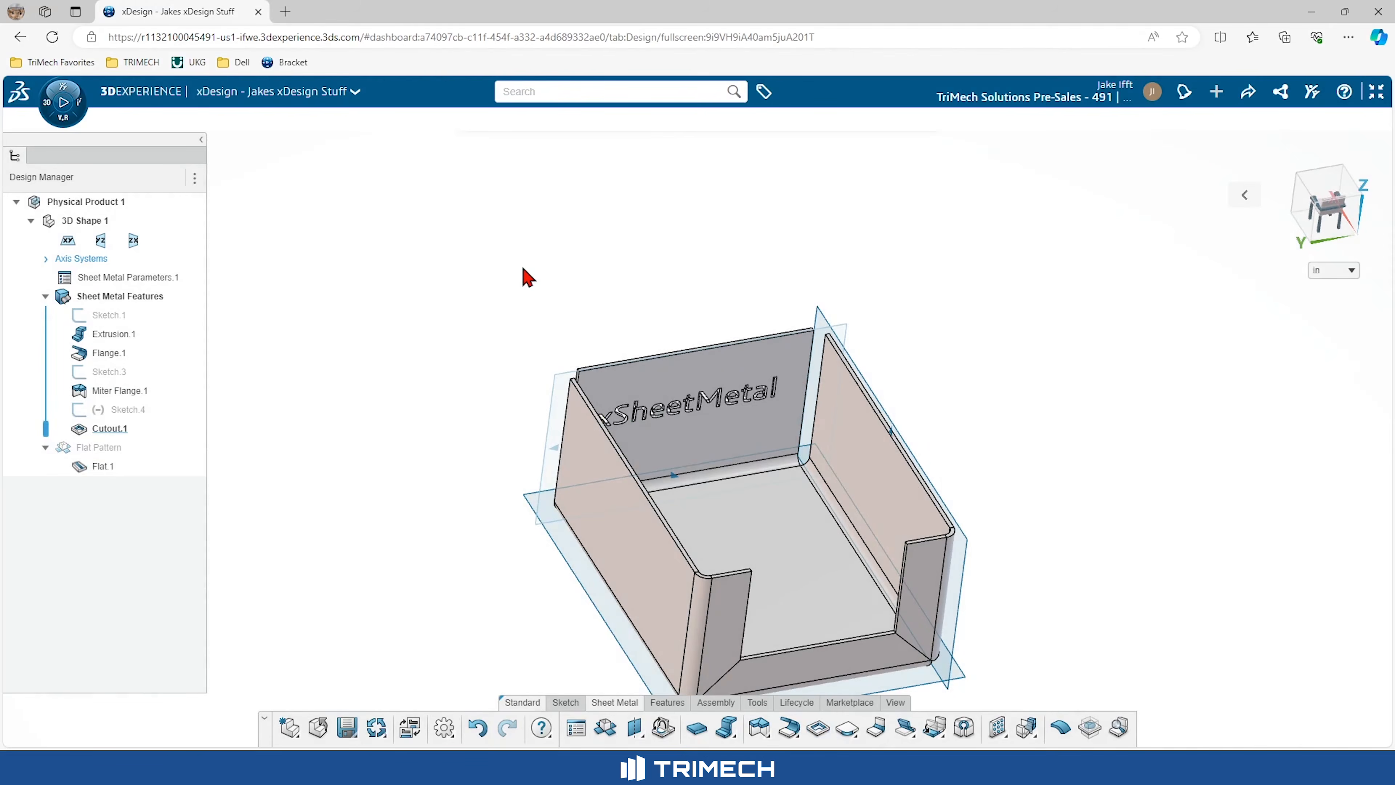
Step: Unfold the finished part and view its complete flat pattern
scroll(541, 358, down, 2)
middle_drag(540, 358, 513, 340)
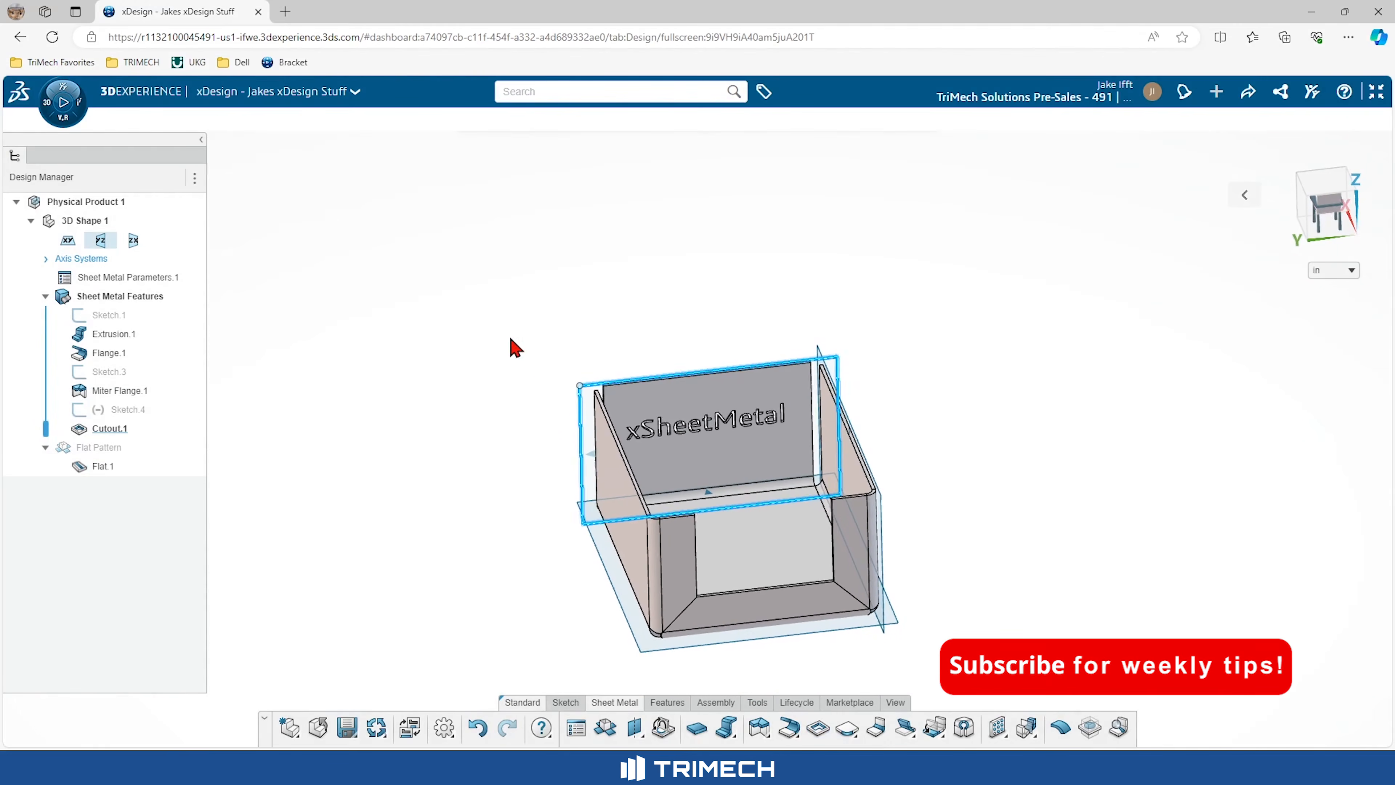
click(740, 470)
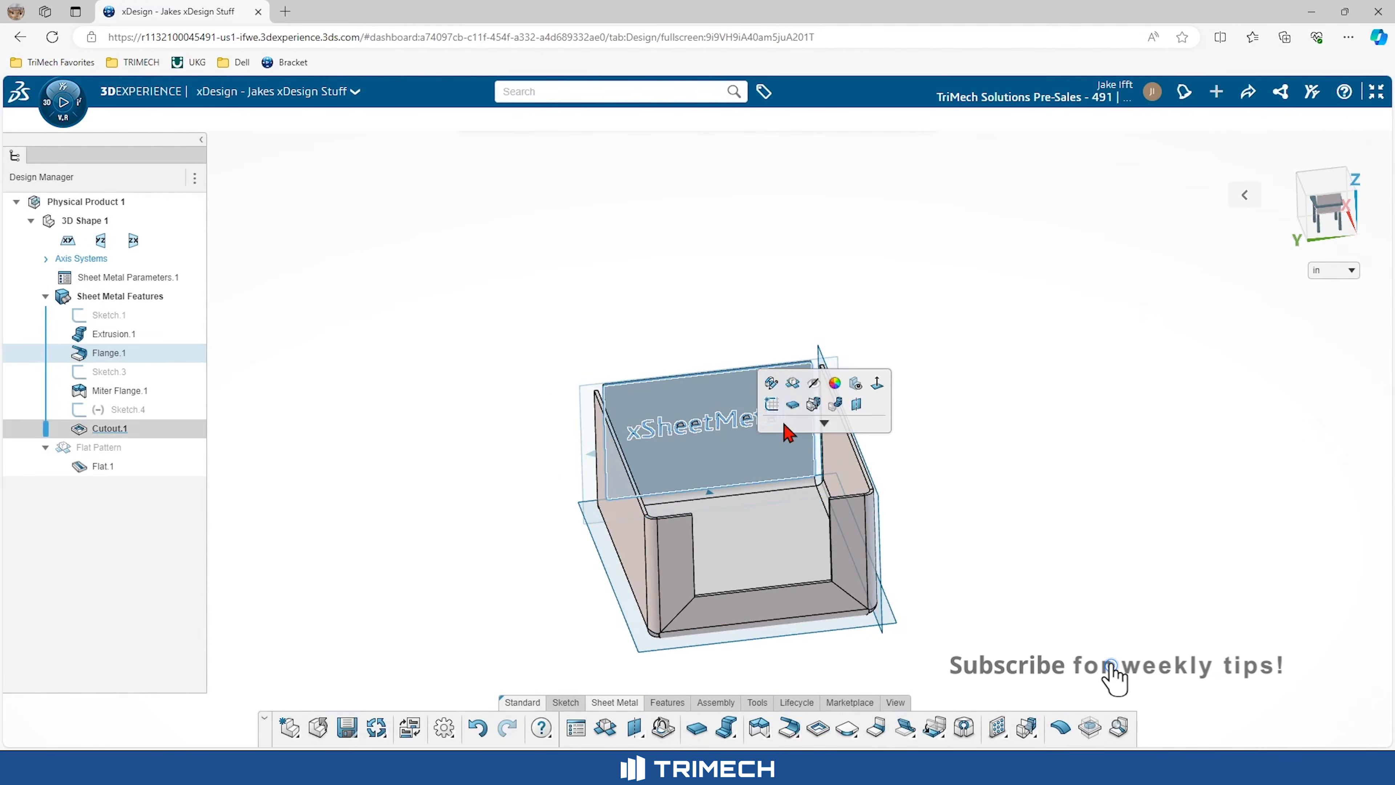
click(800, 394)
scroll(642, 448, down, 1)
middle_drag(641, 448, 707, 421)
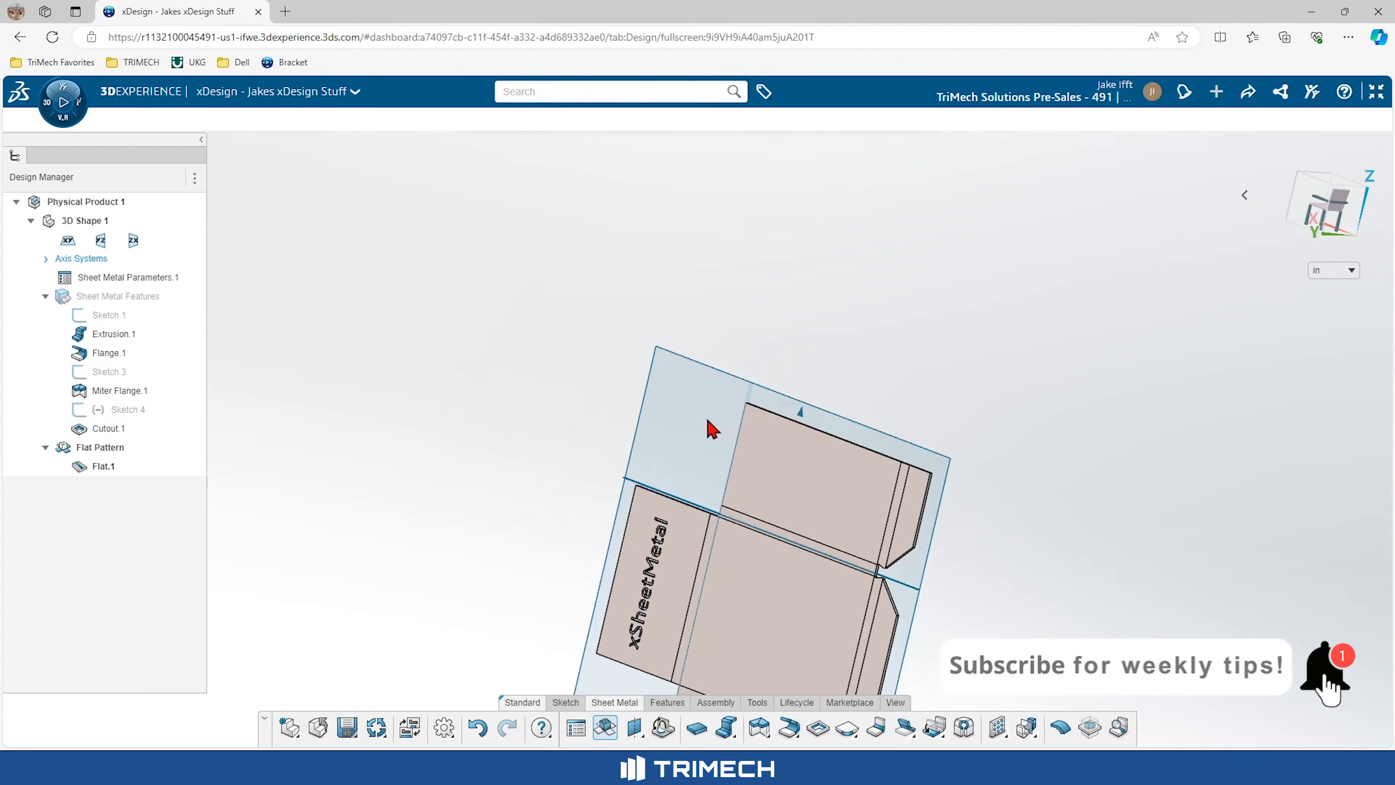
scroll(702, 486, down, 5)
scroll(741, 670, up, 2)
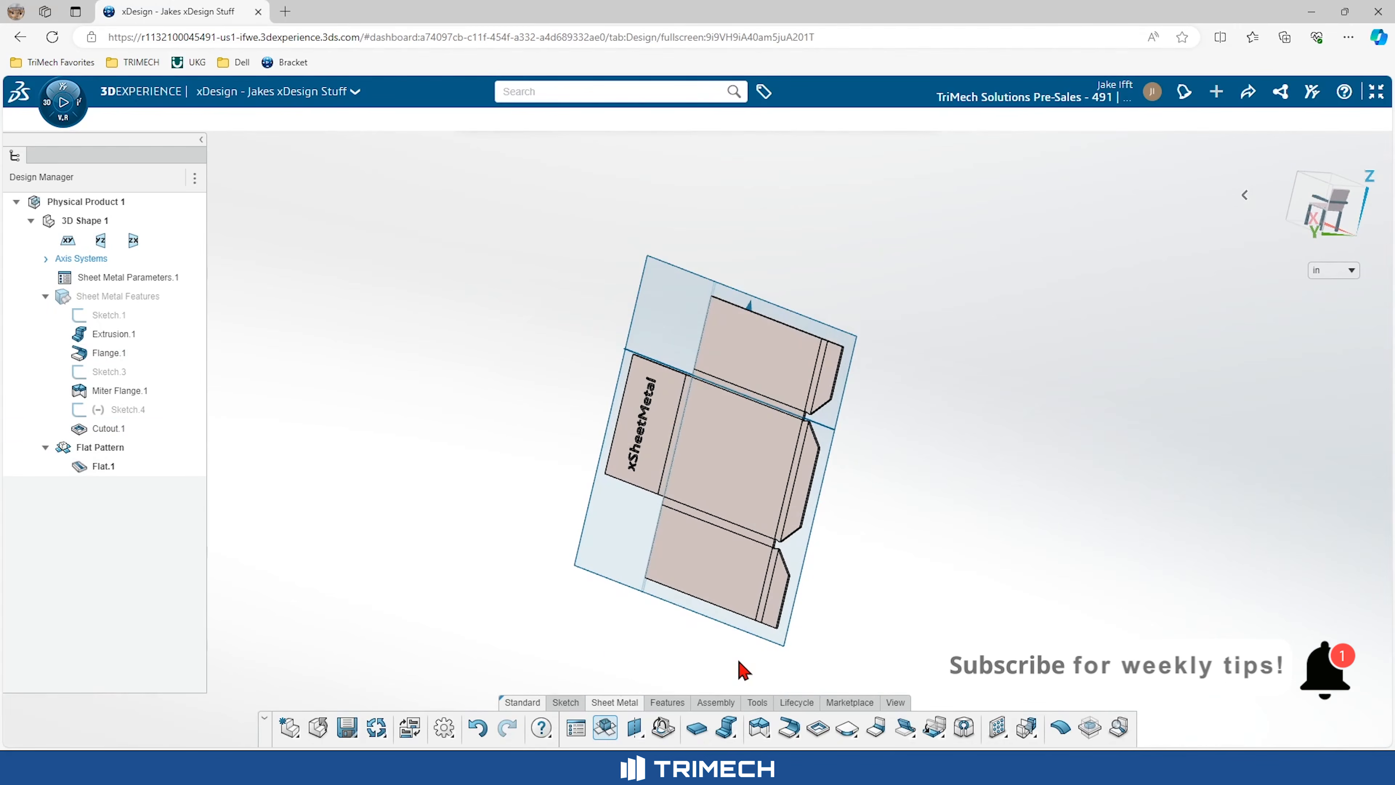